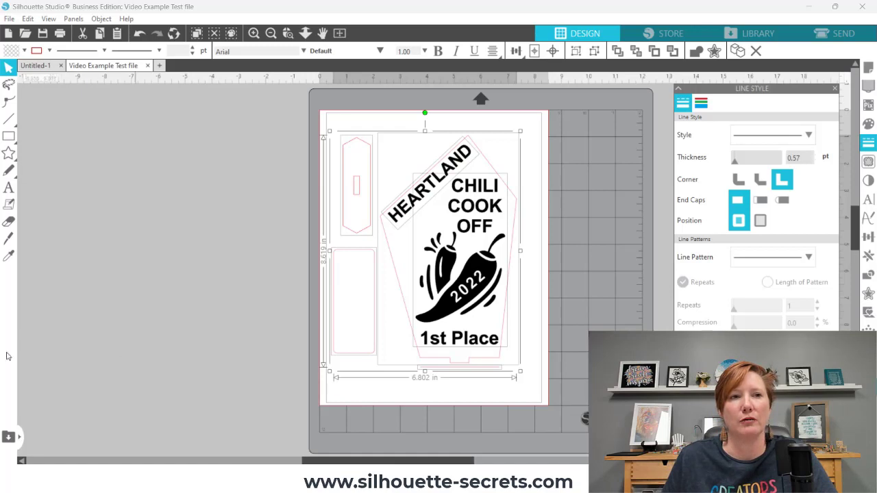
Open Chili CookOff.svg in its own tab and select the imported pieces at the page edge
left_click(8, 187)
left_click(25, 33)
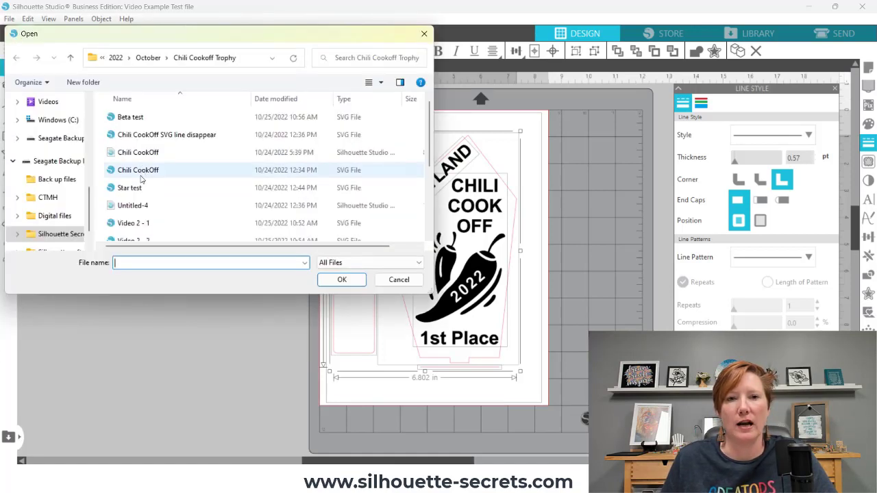
double_click(140, 172)
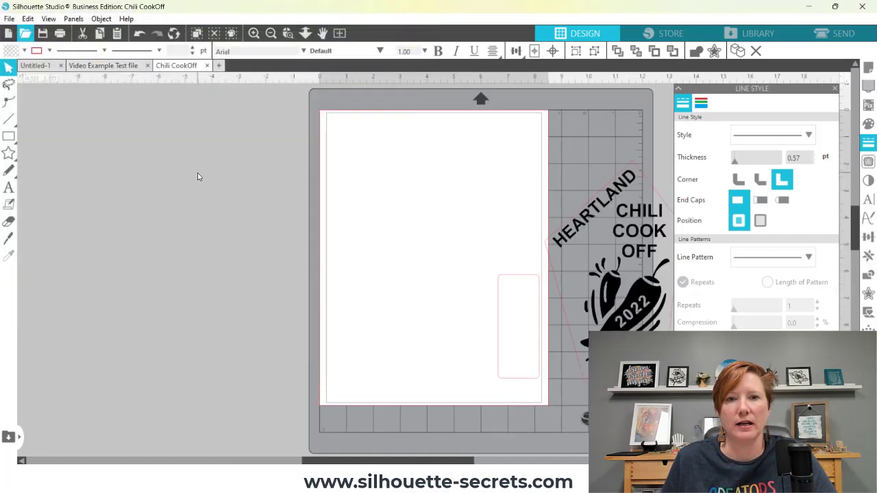
left_click_drag(452, 123, 596, 405)
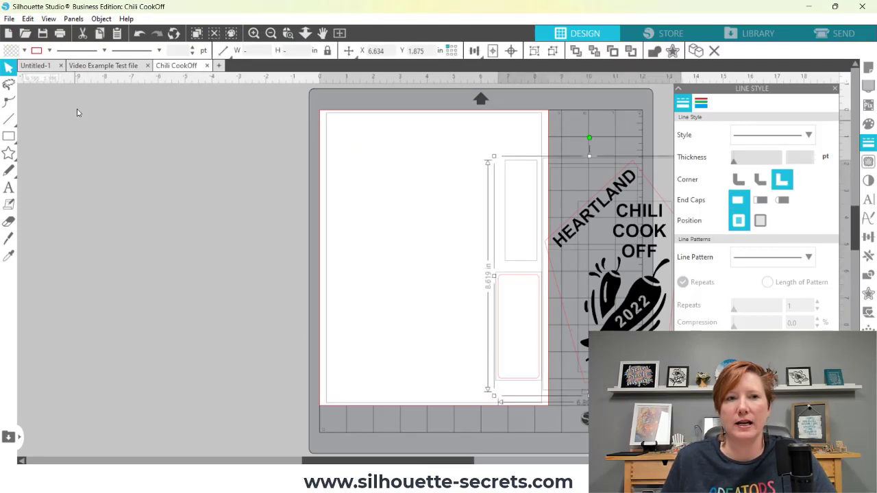
In the original Video Example Test file, sample a shape's style
left_click(111, 67)
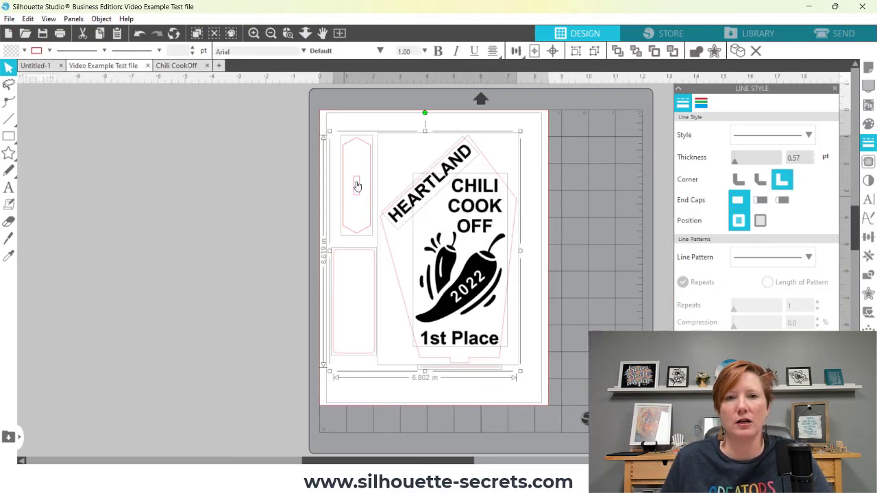
key("i")
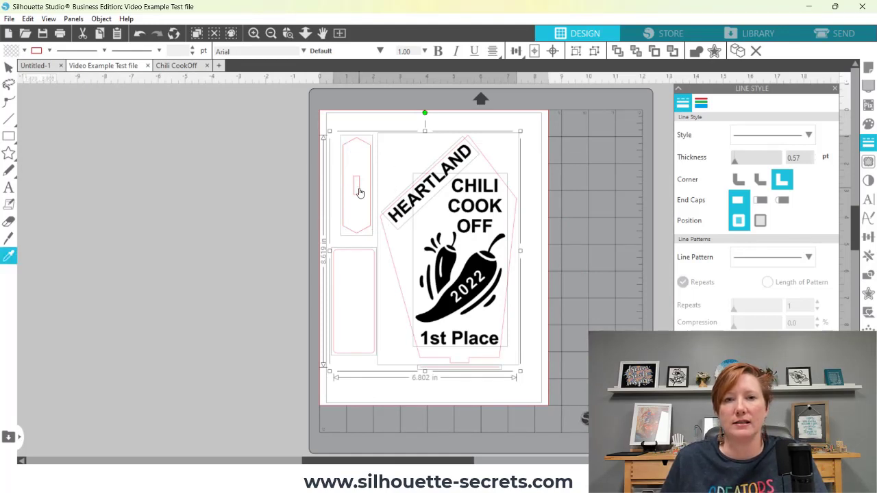
left_click(360, 192)
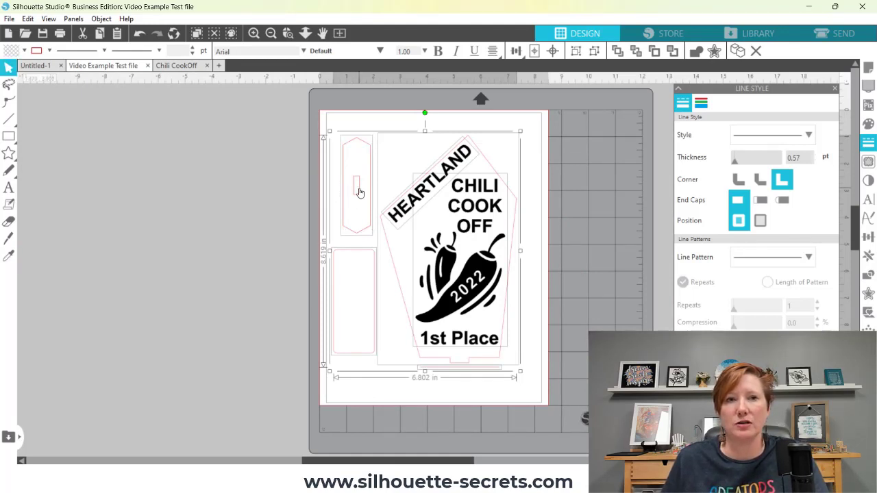
Back in the Chili CookOff copy, select the whole imported design group and drag it onto the page
left_click(185, 68)
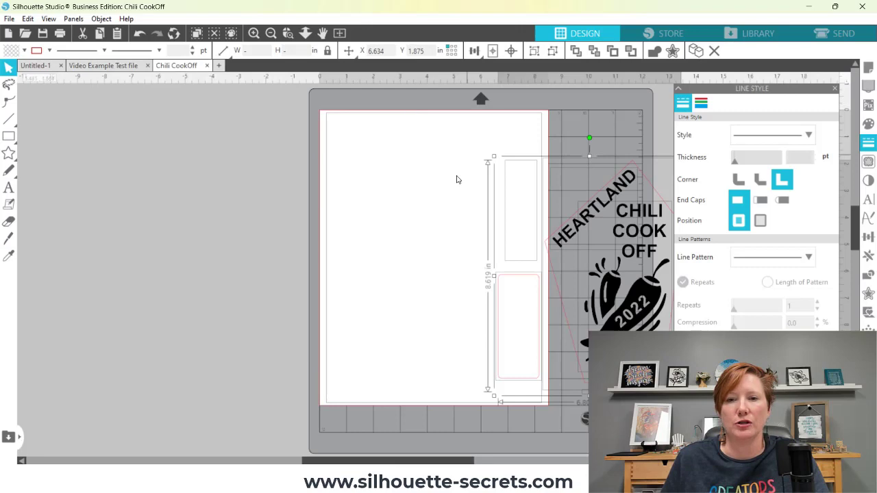
left_click(444, 144)
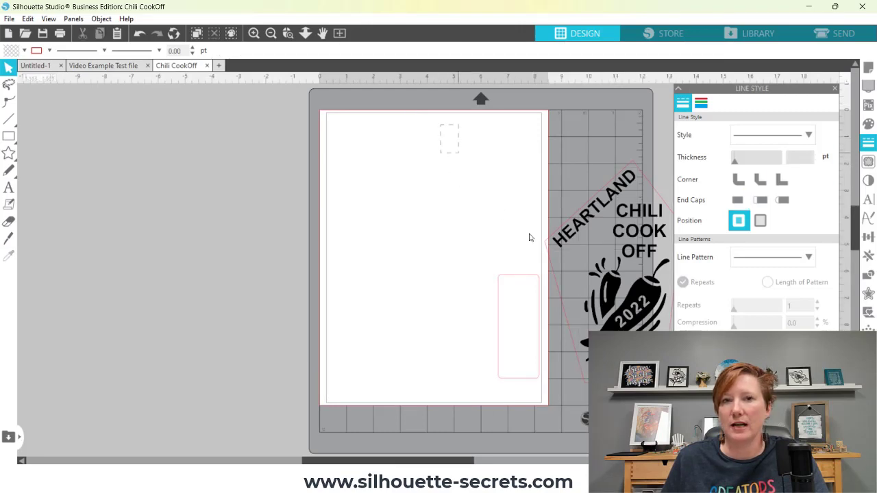
left_click_drag(529, 238, 556, 402)
left_click_drag(626, 313, 465, 290)
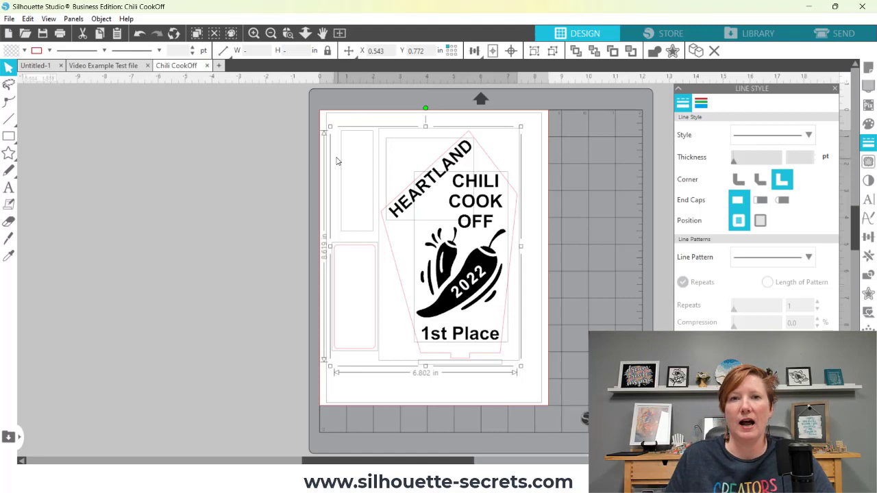
Deselect the original Video Example Test design and click its shapes to inspect their cut lines
left_click(113, 65)
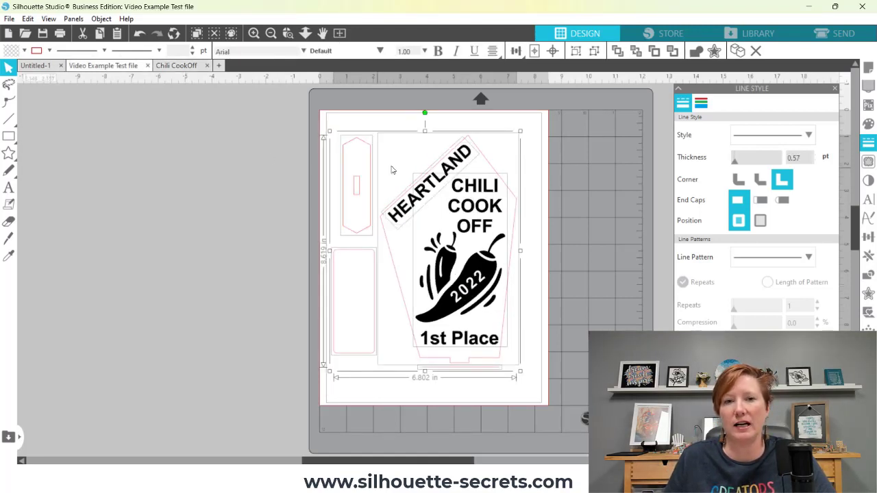
left_click(277, 239)
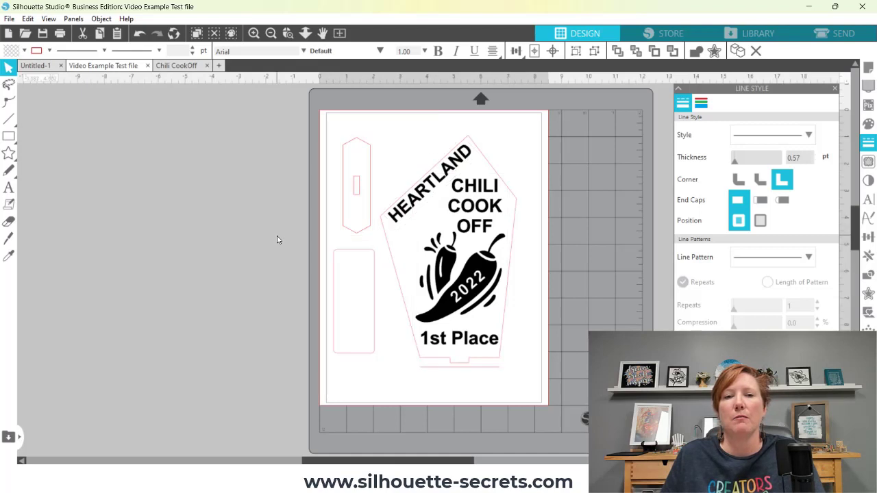
left_click(354, 235)
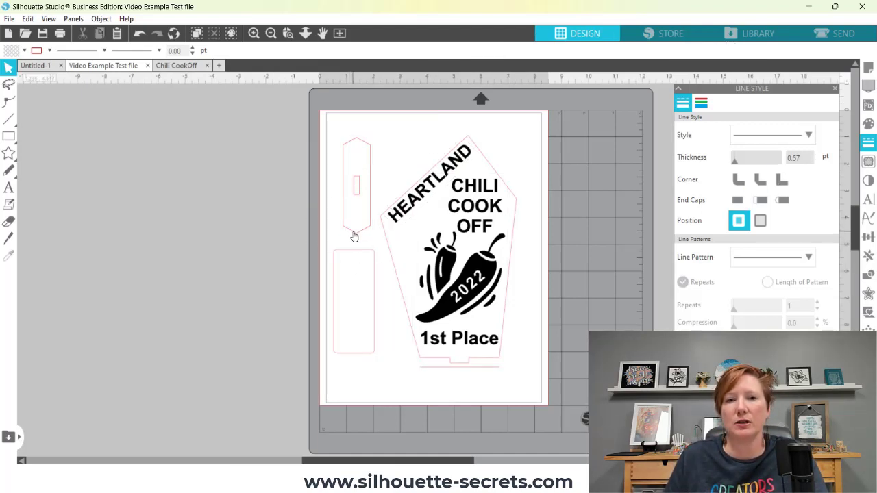
left_click(389, 254)
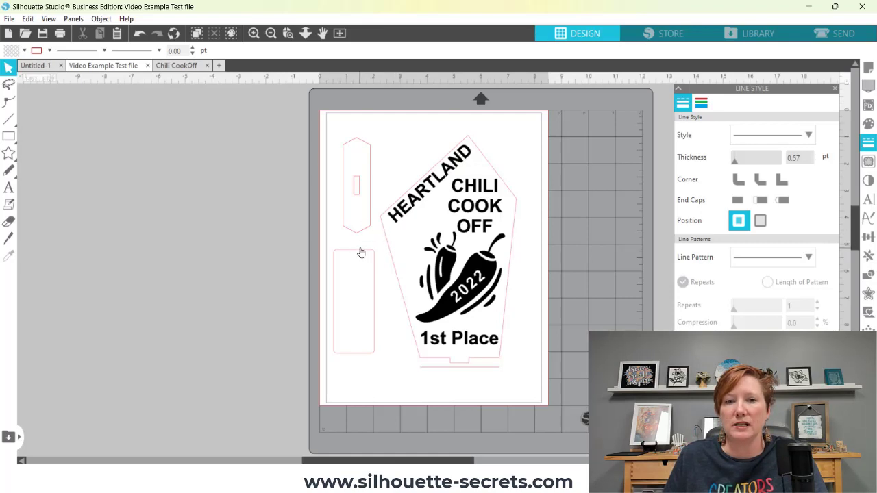
left_click(361, 253)
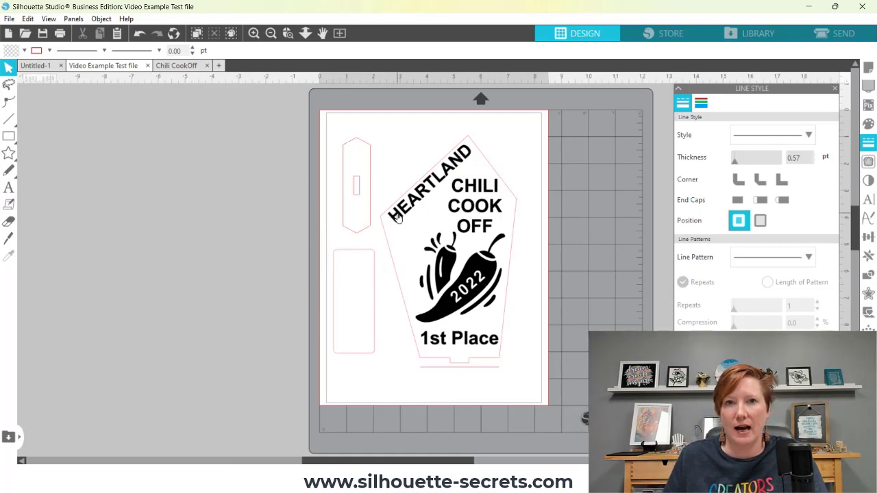
Click the corresponding shapes in the imported Chili CookOff copy for comparison
left_click(176, 65)
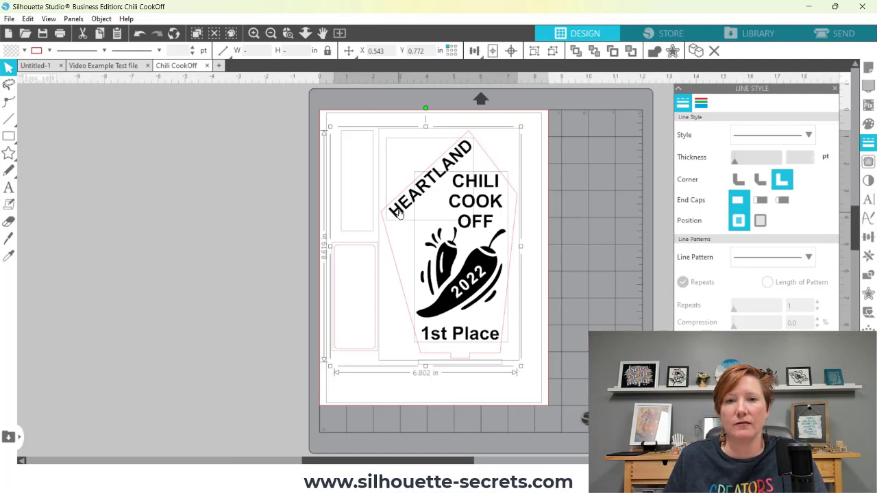
left_click(388, 241)
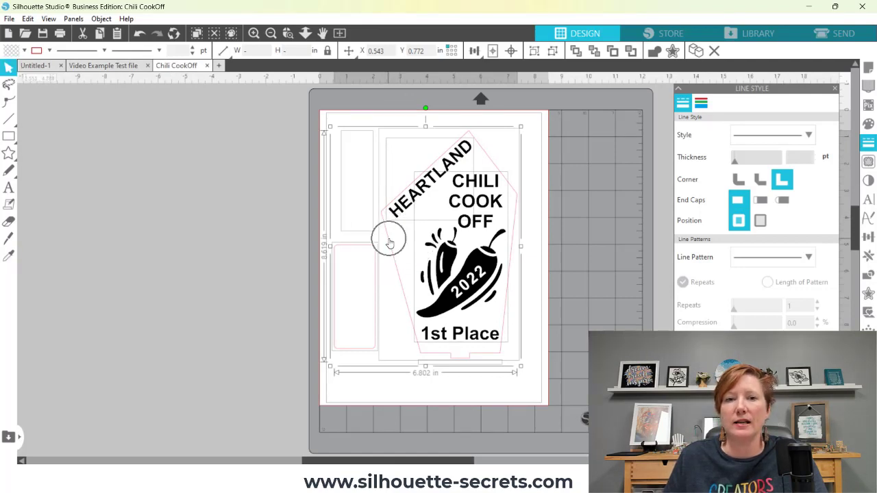
left_click(375, 261)
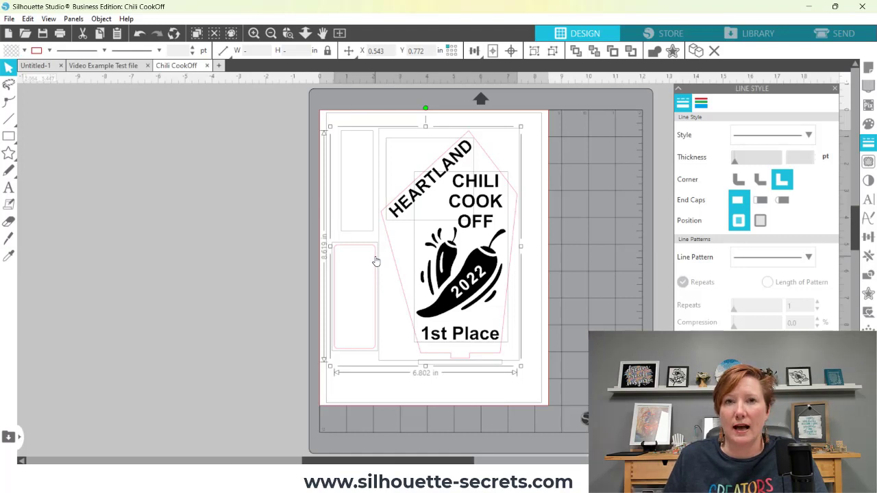
In the original file, select the hexagon tag piece and bring up its context menu
left_click(126, 66)
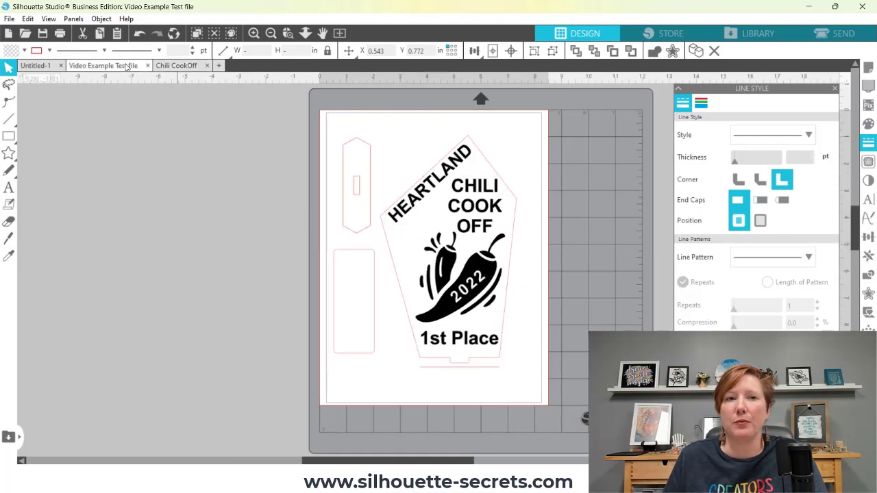
left_click(348, 251)
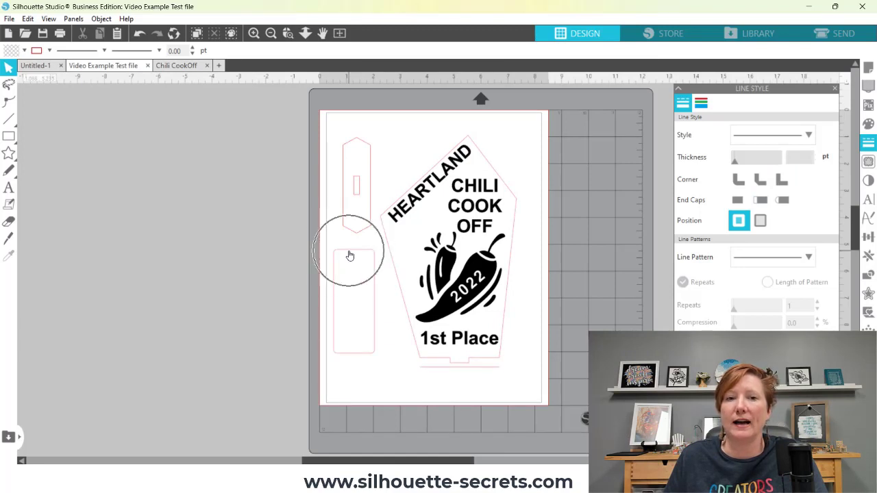
left_click(386, 246)
left_click(387, 245)
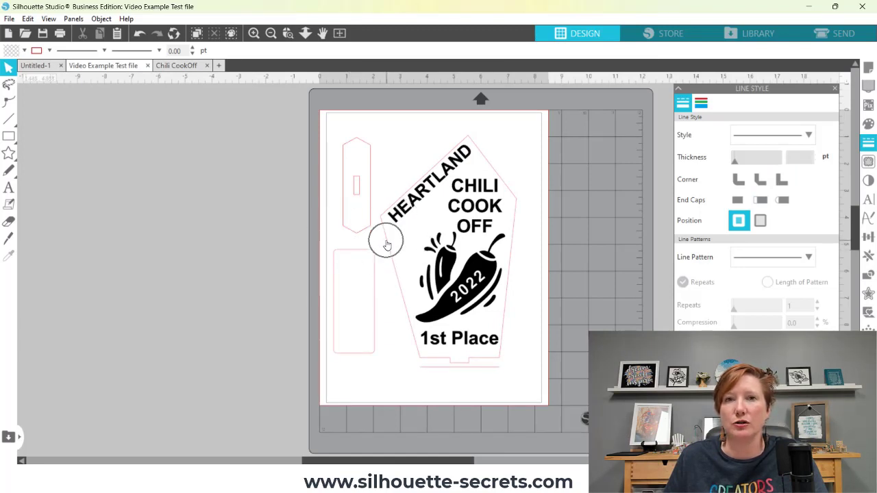
left_click(357, 184)
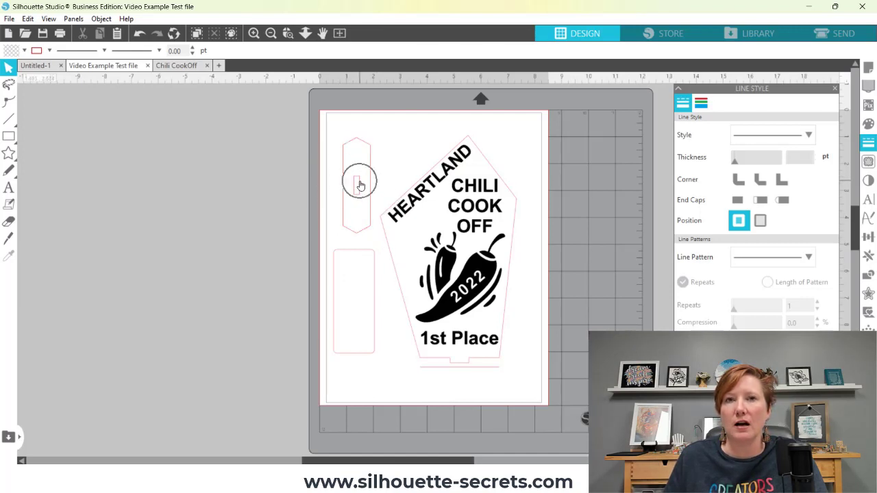
right_click(360, 181)
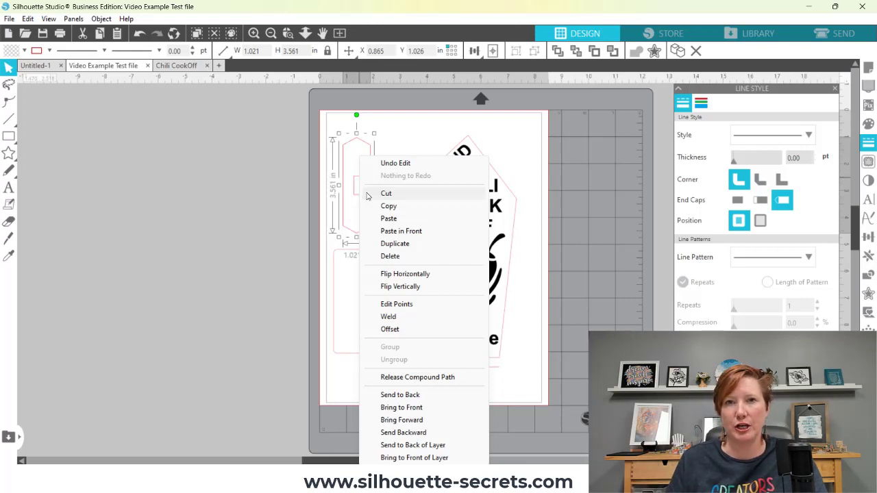
Marquee-select all Chili CookOff pieces, then the empty tag outline at the upper left
left_click(183, 67)
left_click(226, 193)
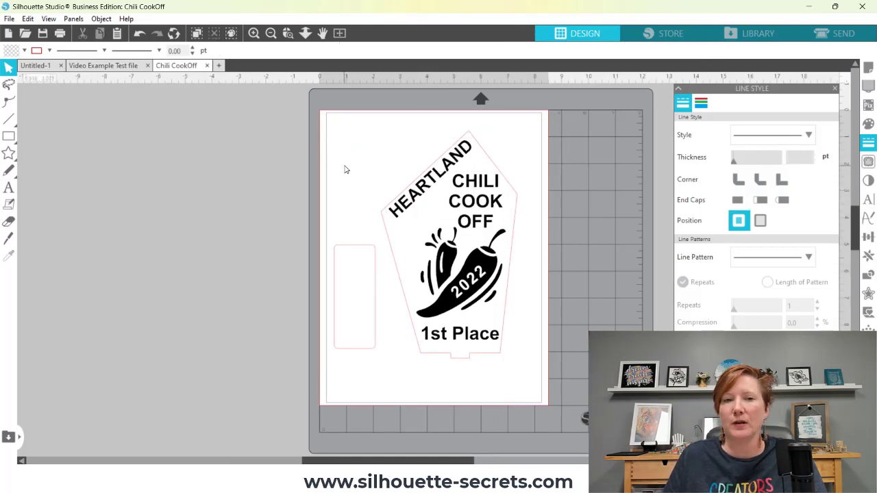
left_click_drag(297, 110, 531, 376)
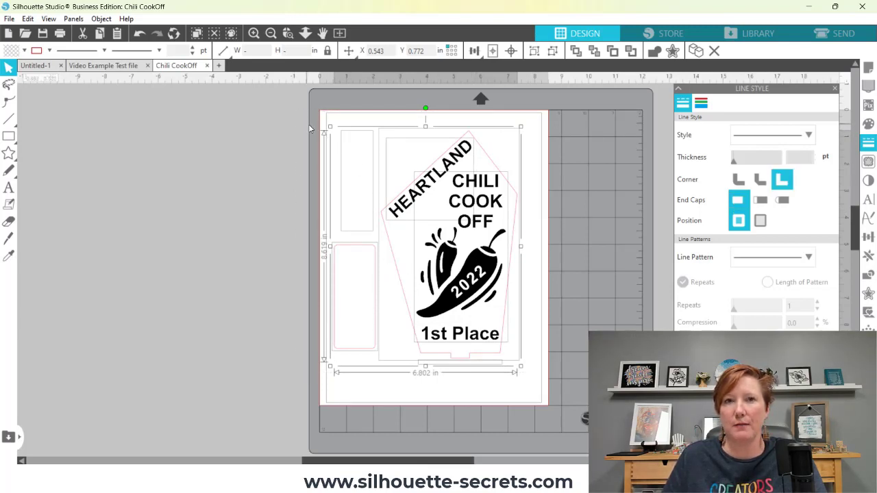
left_click_drag(322, 126, 550, 395)
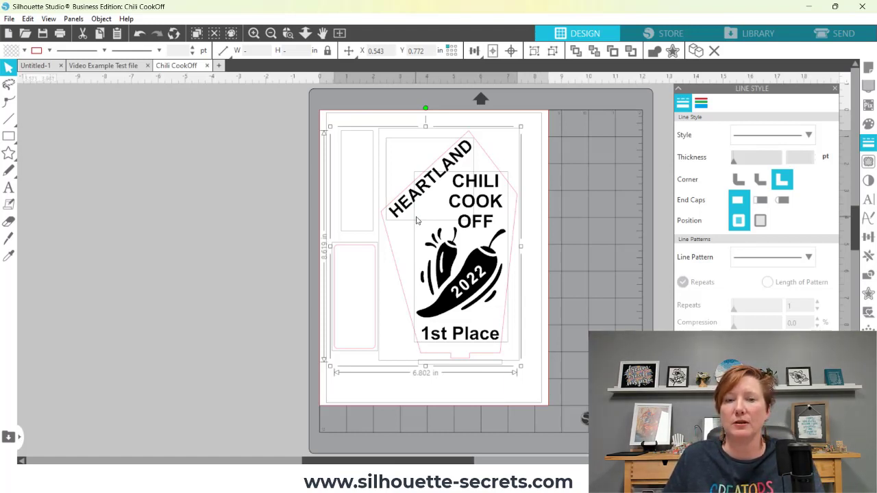
left_click_drag(299, 112, 390, 177)
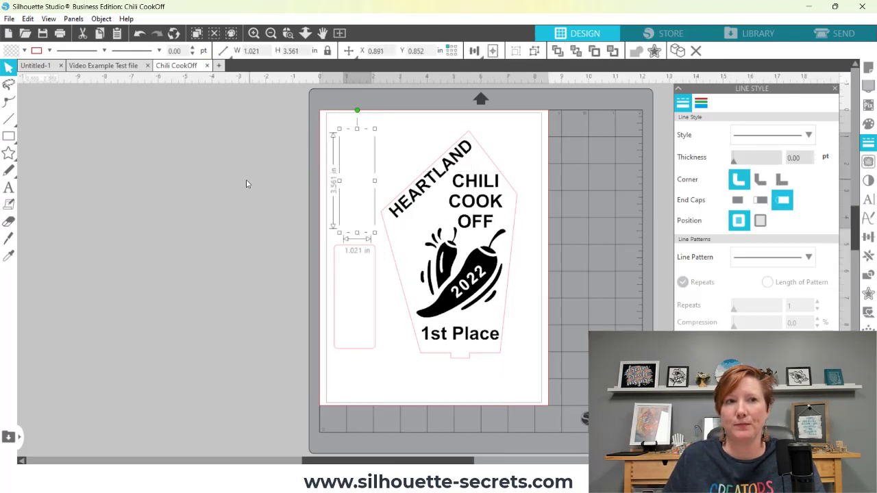
Fill the hexagon piece with black, then undo the fill
left_click(23, 53)
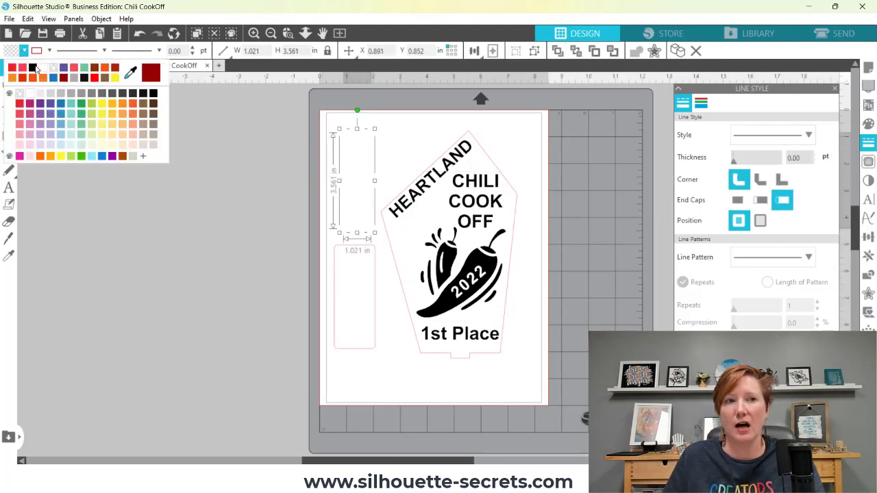
left_click(33, 72)
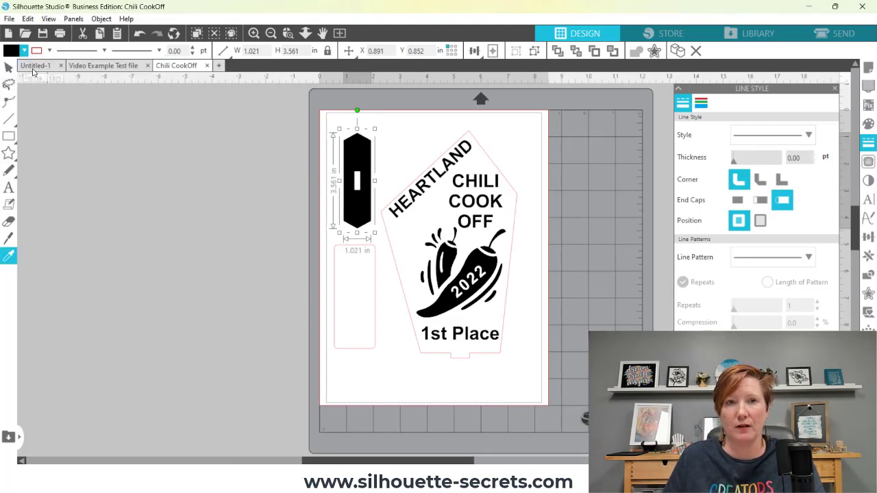
left_click(140, 32)
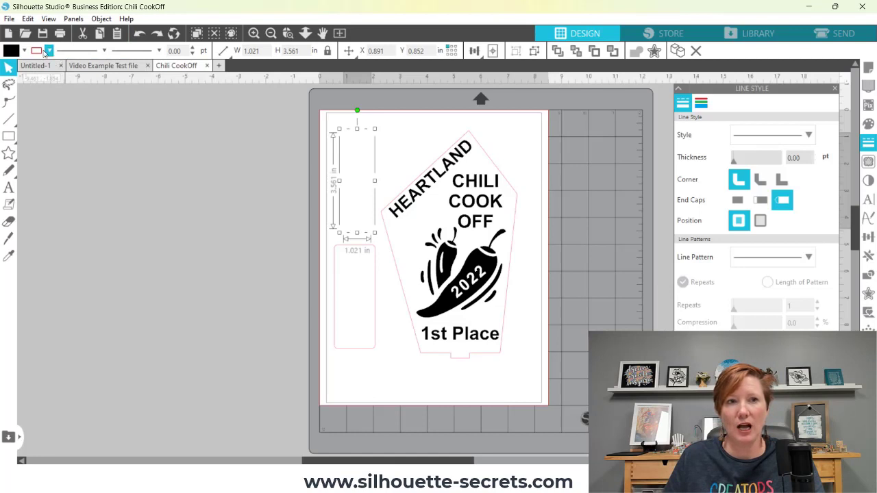
Bring up the Line Color palette for the hexagon piece
left_click(49, 51)
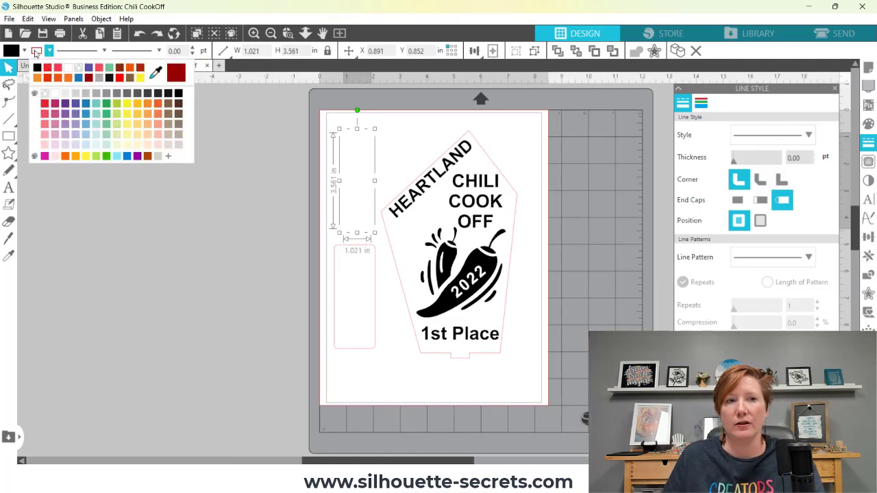
left_click(36, 53)
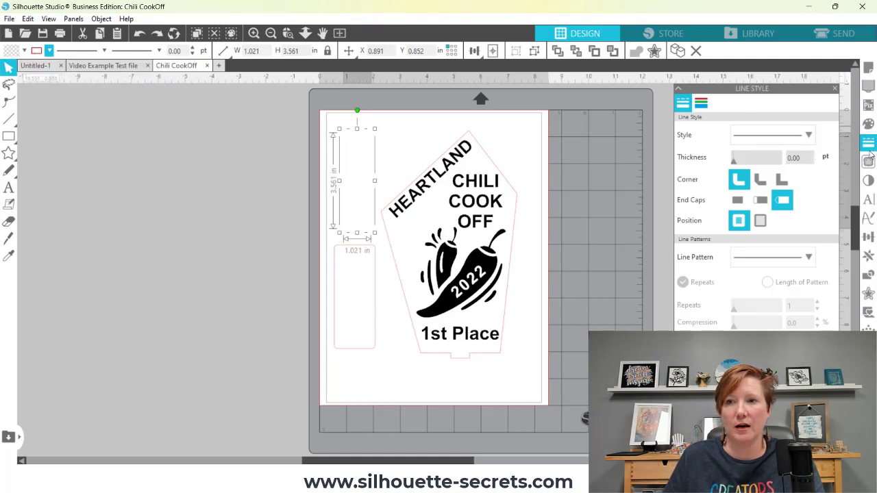
left_click(702, 105)
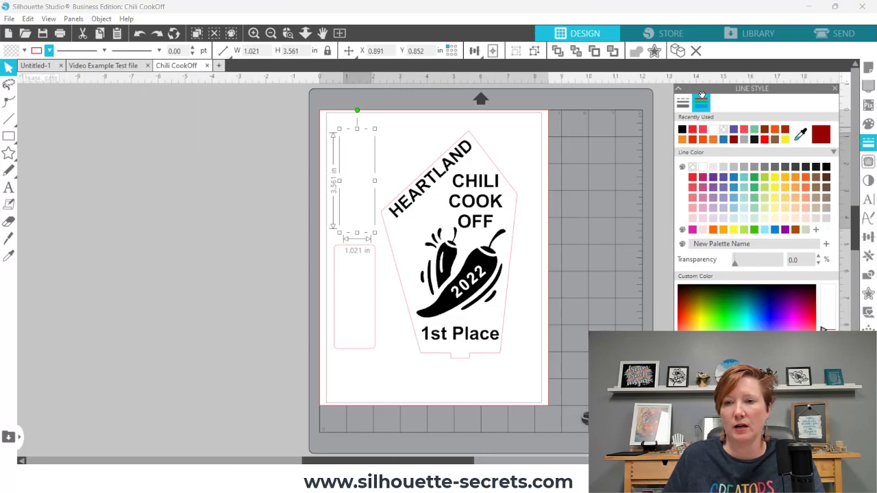
left_click(36, 53)
Give the hexagon a red outline, close Chili CookOff without saving, and clear the selection
left_click(45, 104)
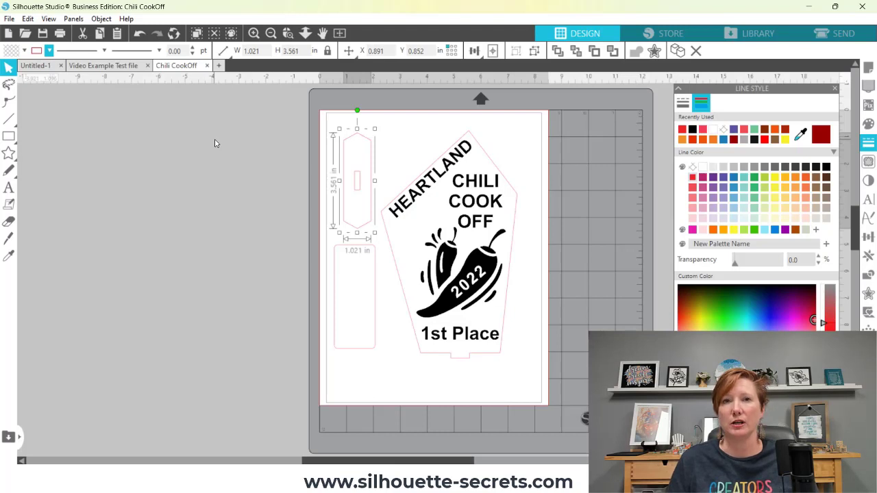
left_click(206, 65)
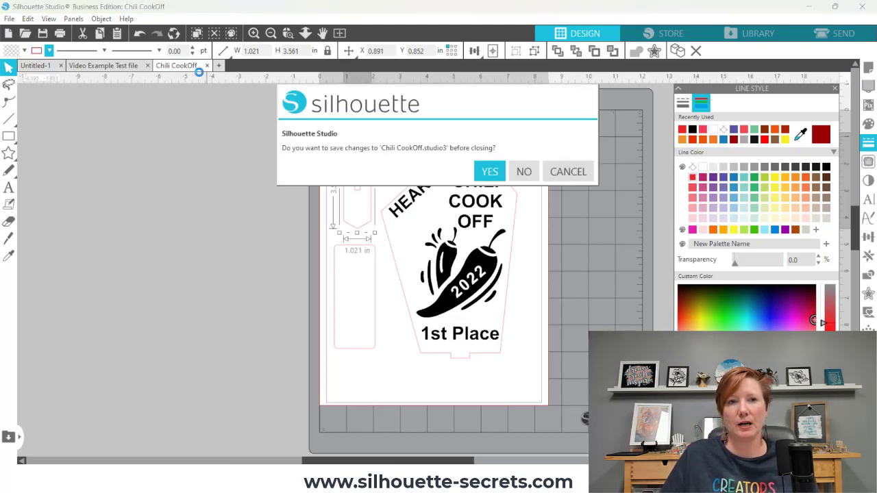
left_click(524, 172)
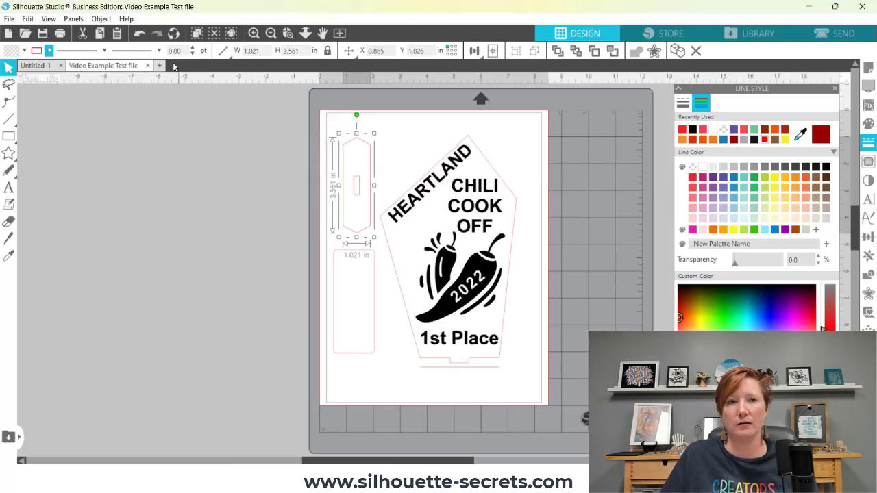
left_click_drag(290, 122, 580, 364)
left_click(579, 364)
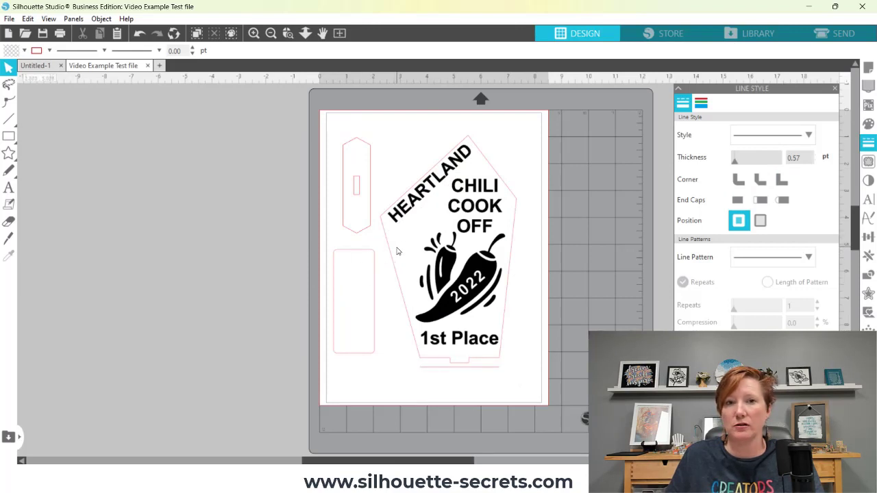
Select the hexagon tag piece and enter 0.01 pt as its Line Style thickness
left_click(358, 182)
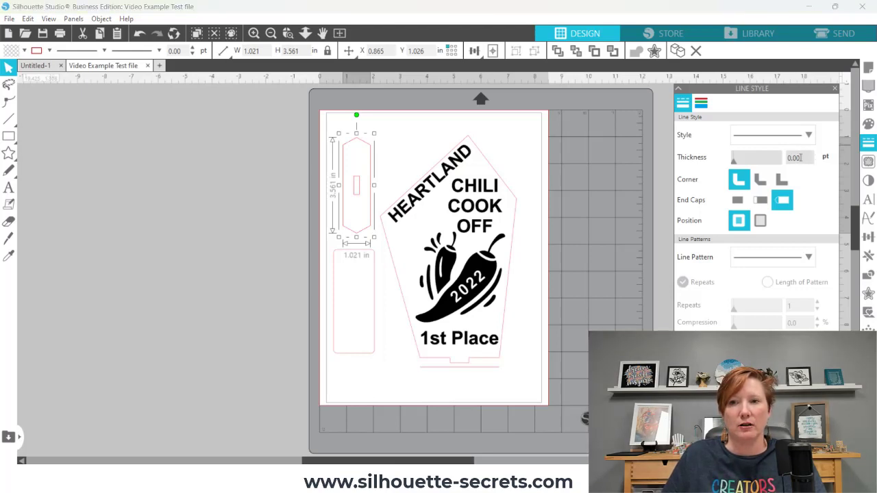
type("1")
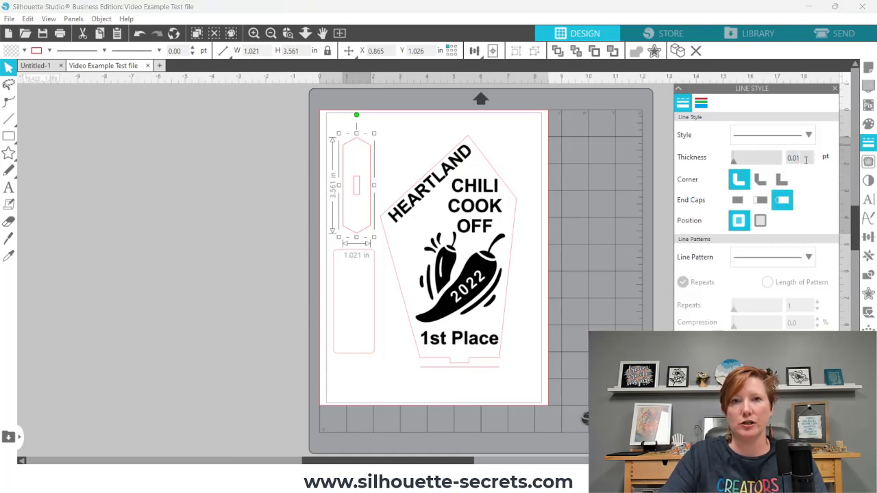
key("Return")
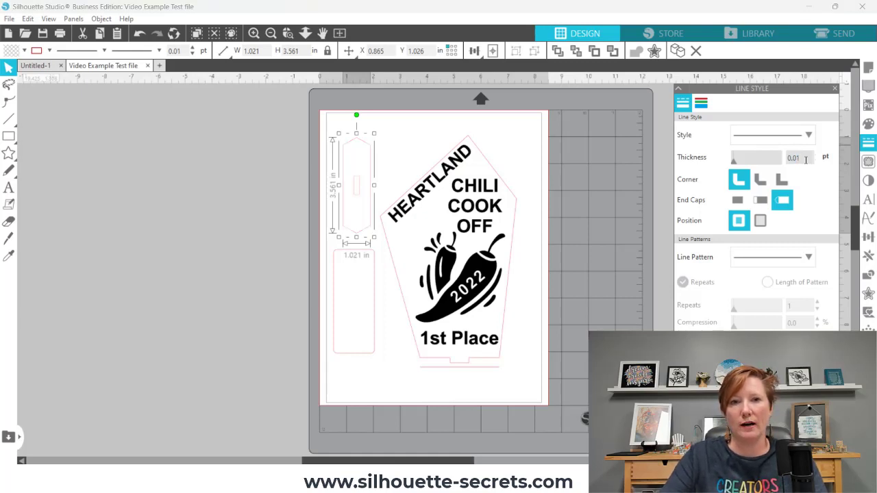
left_click(369, 149)
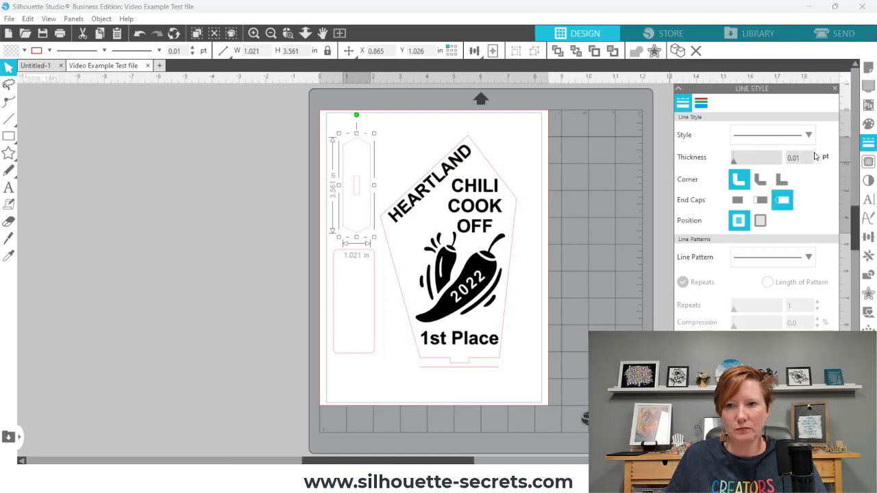
Save all selected trophy pieces to the hard drive as the SVG file 'Video 3'
left_click_drag(276, 108, 526, 397)
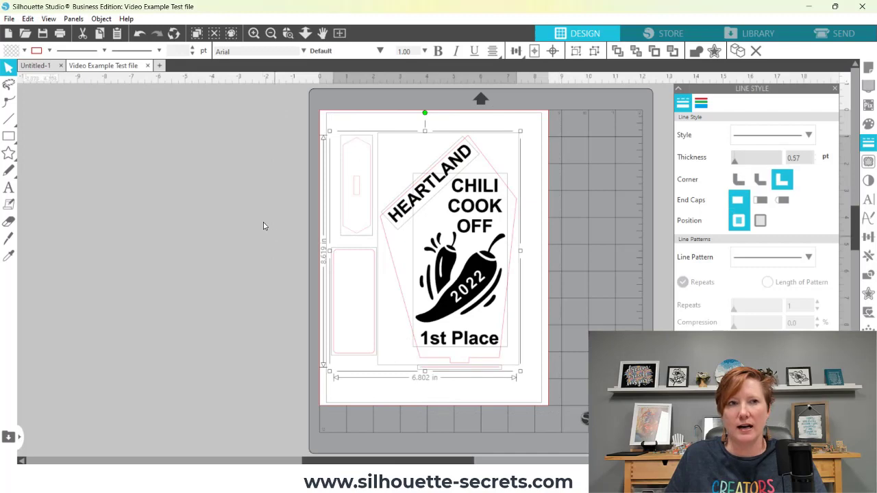
left_click(10, 18)
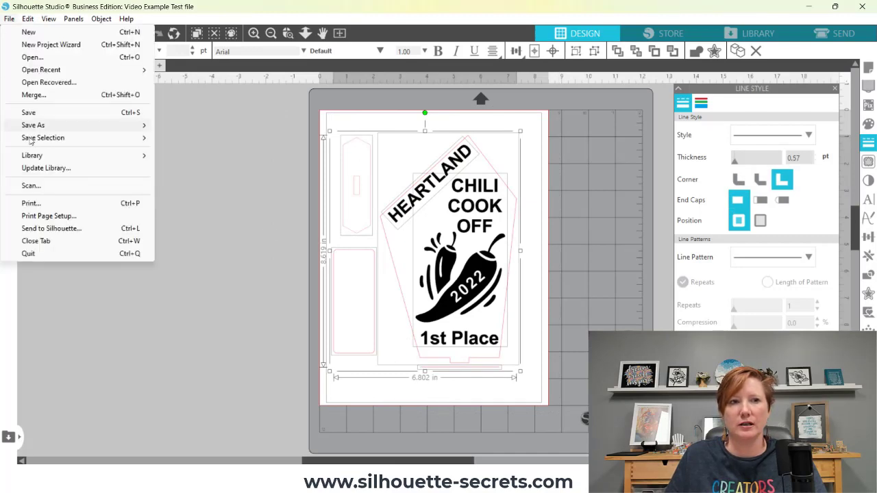
mouse_move(82, 138)
left_click(197, 140)
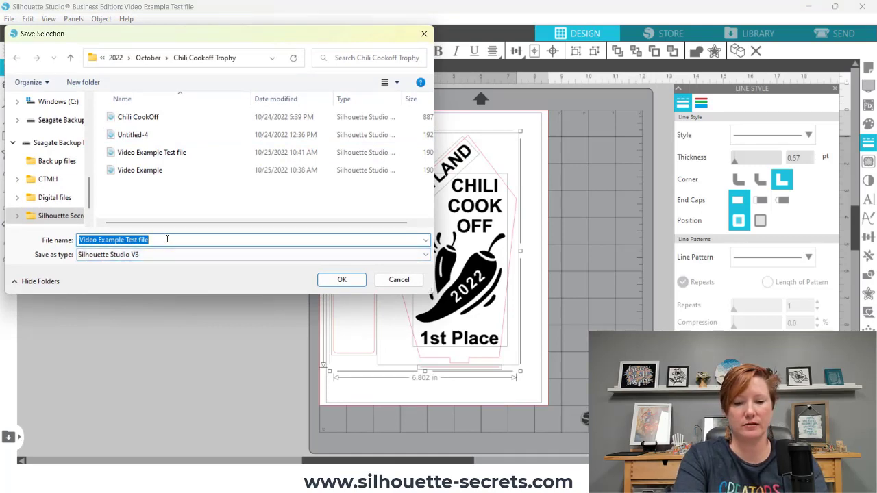
type("10")
key("BackSpace")
key("BackSpace")
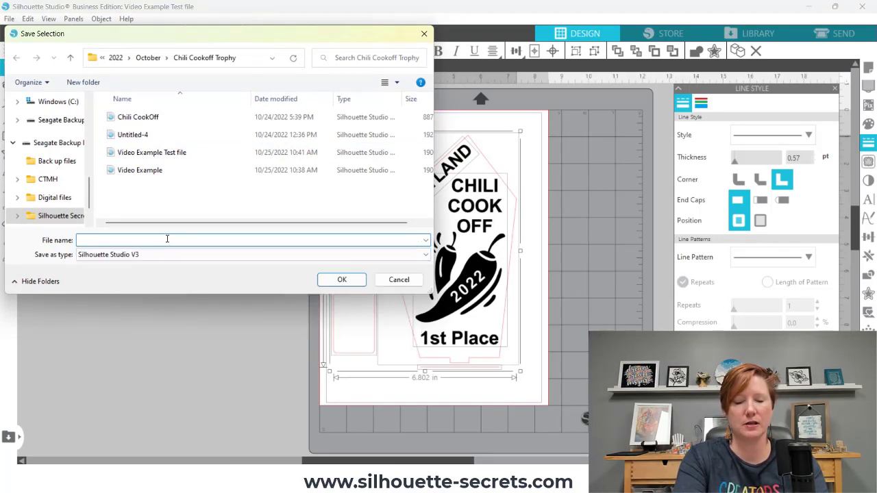
type("Video 3")
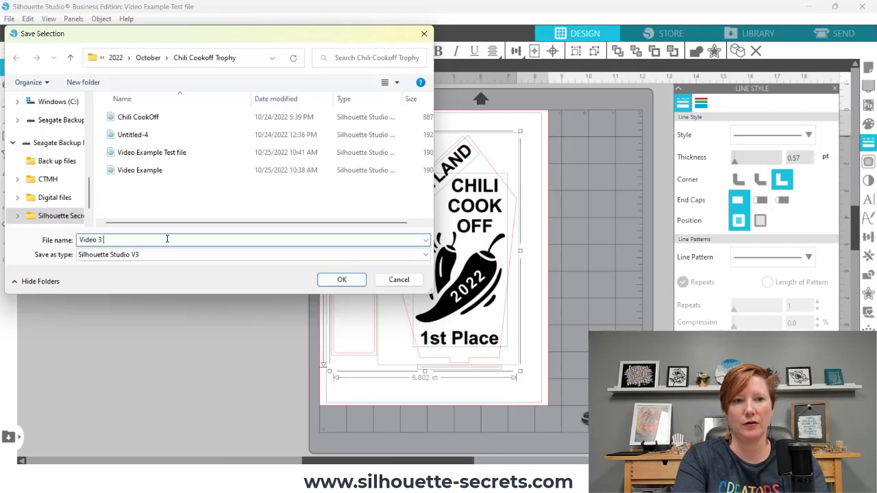
left_click(137, 256)
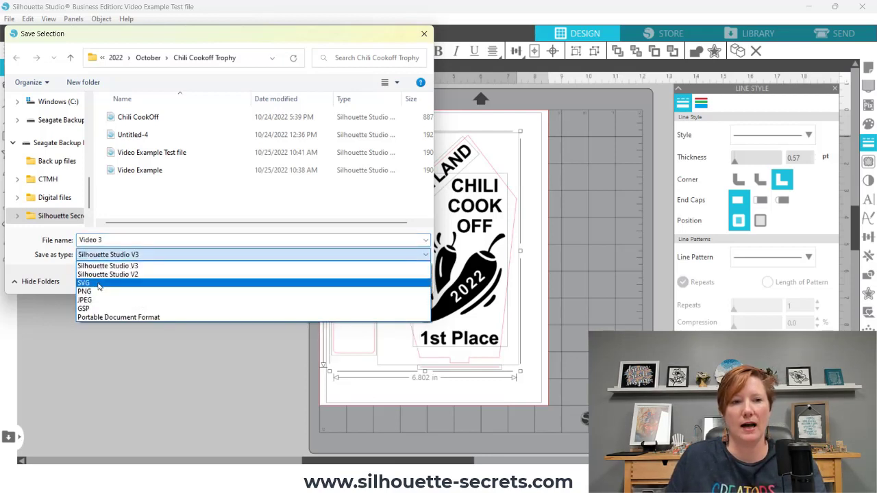
left_click(98, 284)
left_click(324, 283)
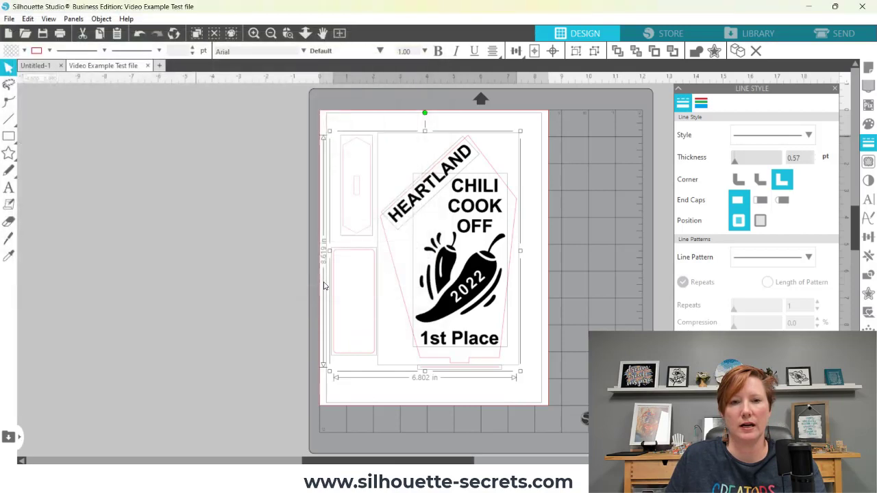
Reopen Video 3.svg in a new tab
left_click(25, 33)
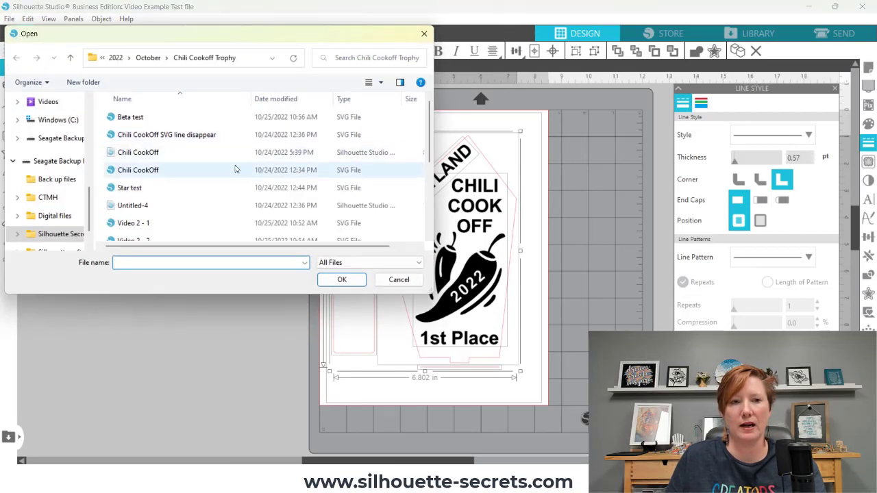
scroll(265, 185, "down", 3)
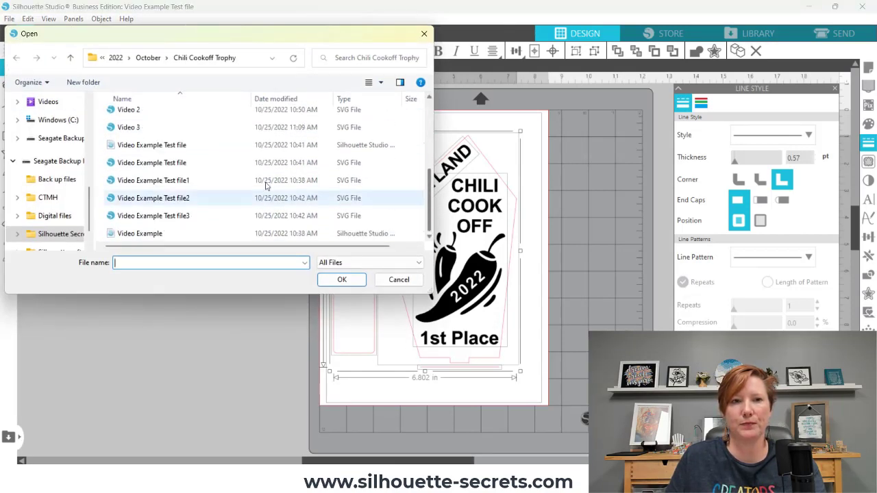
double_click(130, 127)
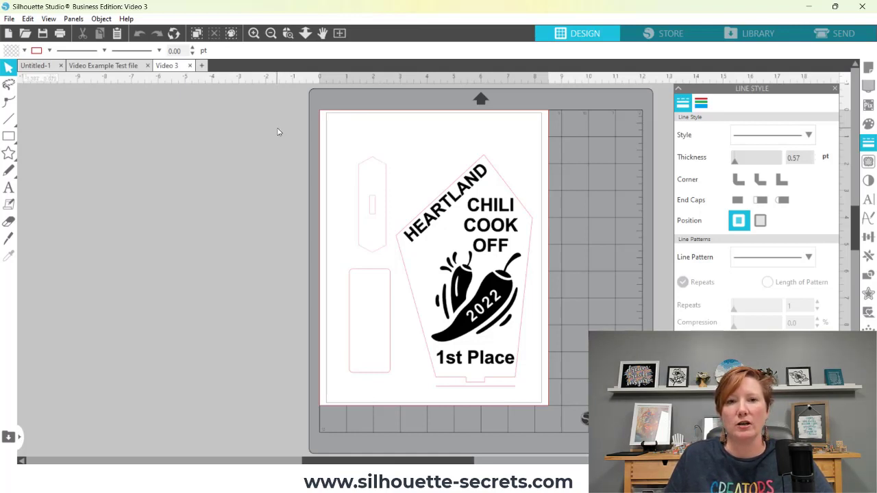
left_click(9, 18)
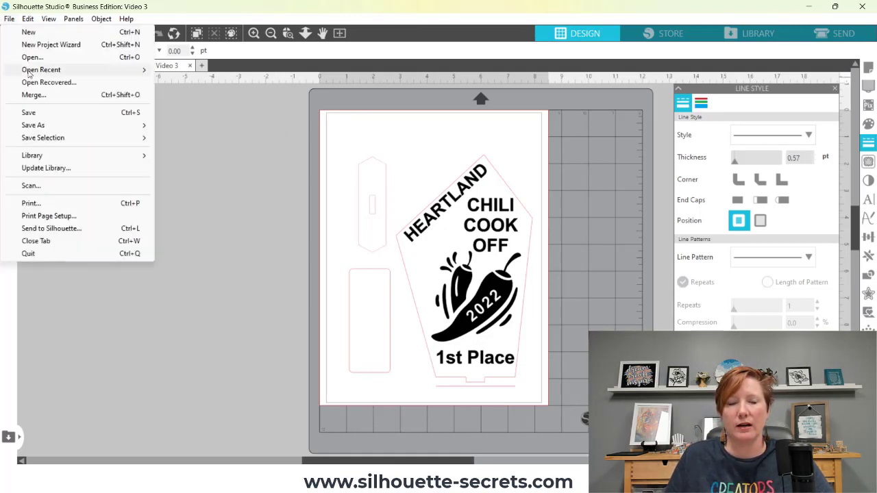
left_click(53, 206)
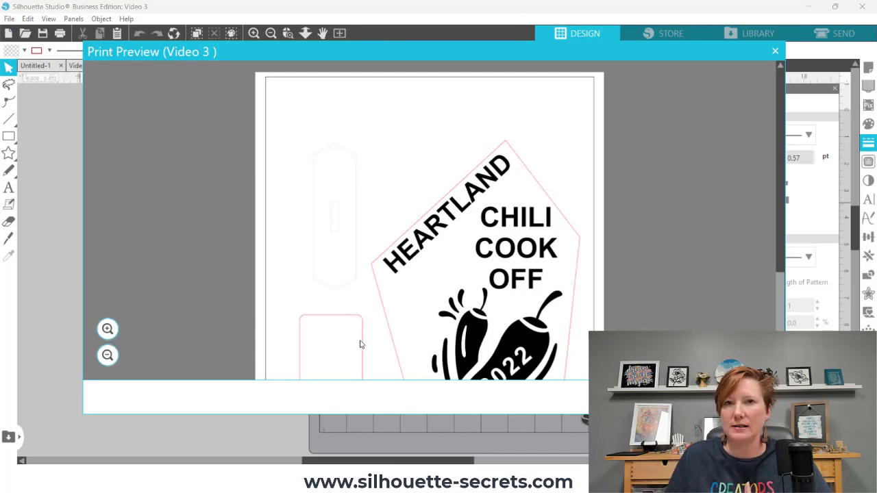
key("Escape")
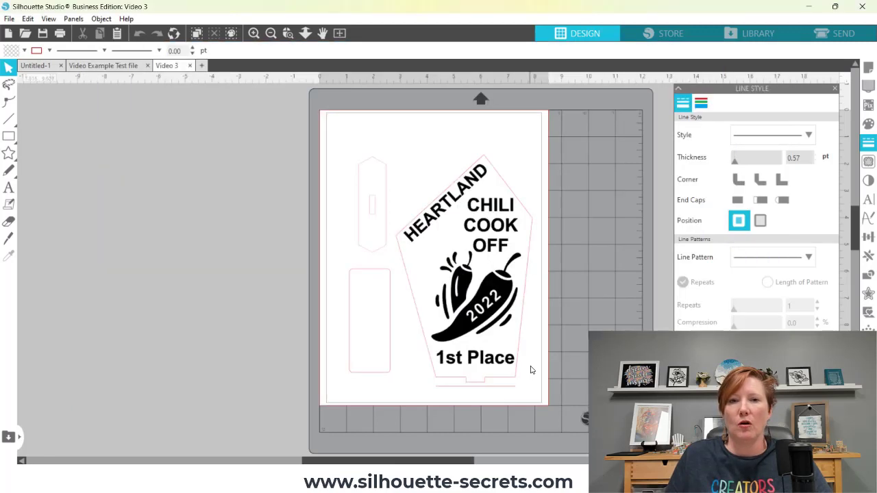
left_click(391, 285)
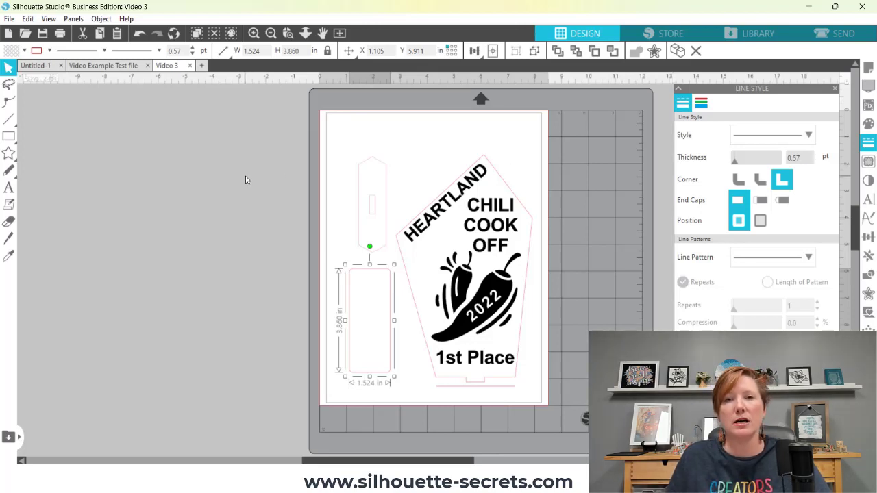
left_click(10, 19)
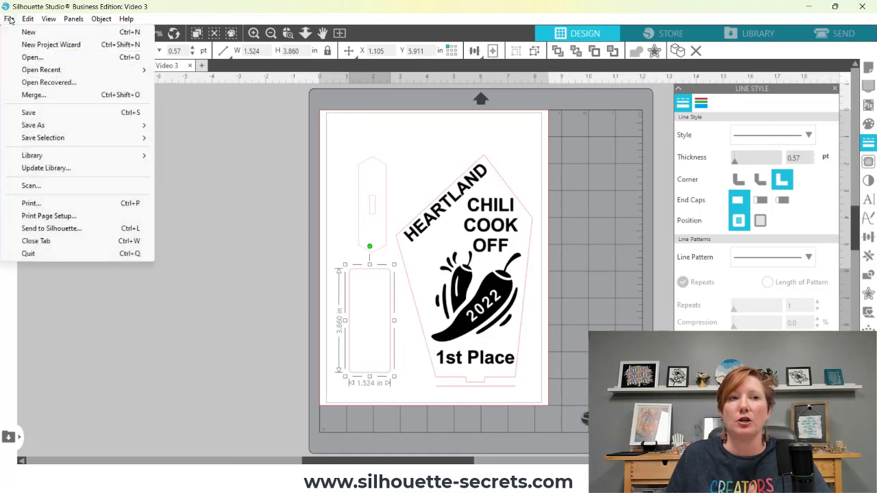
left_click(47, 206)
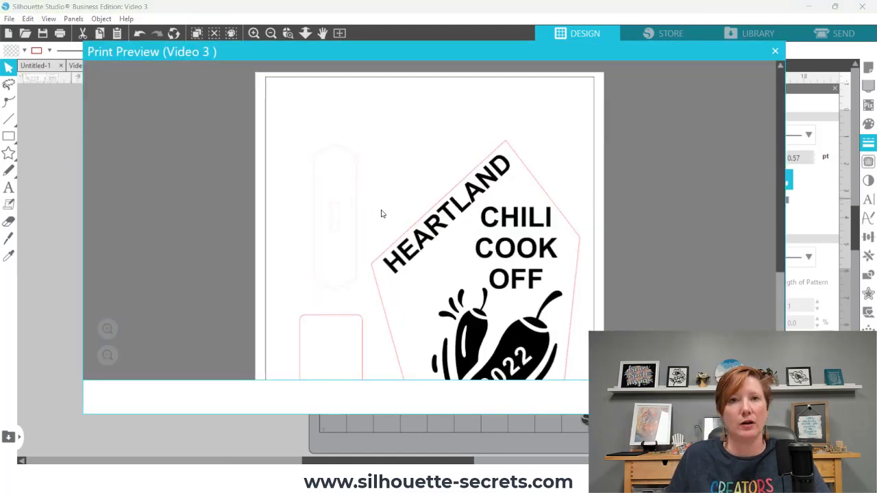
key("Escape")
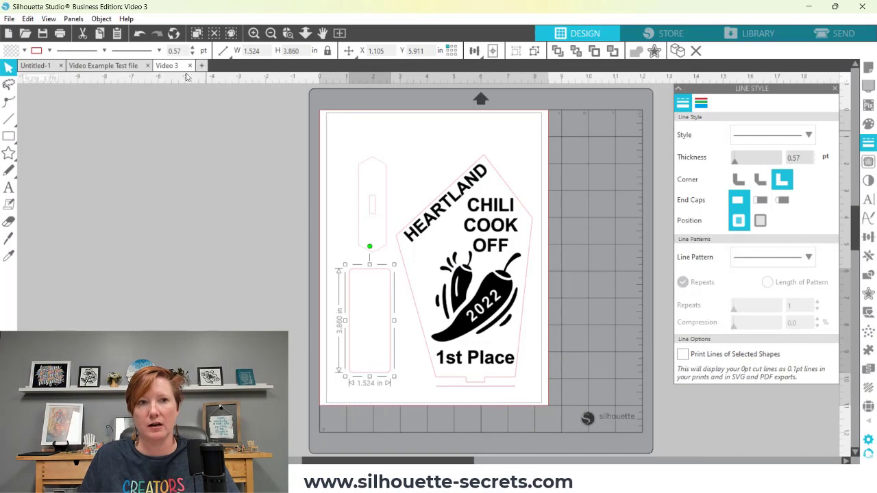
Undo the last change in Video 3 and close it without saving
left_click(138, 34)
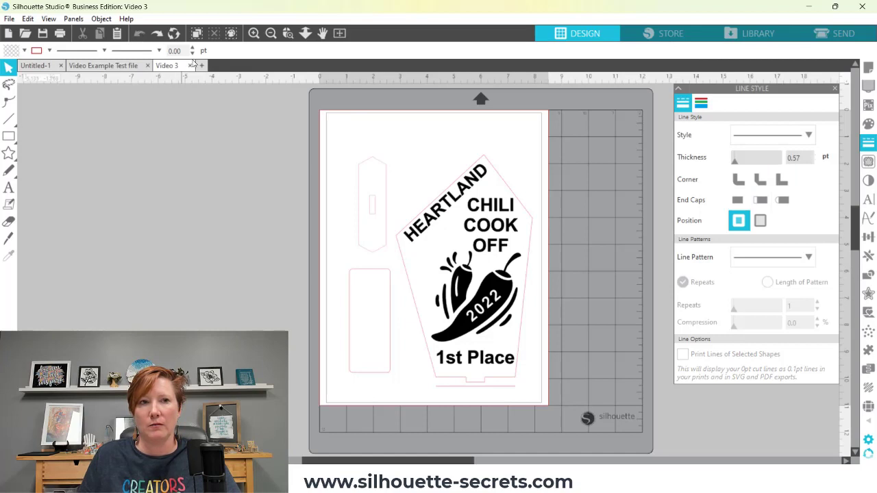
left_click(191, 65)
left_click(523, 171)
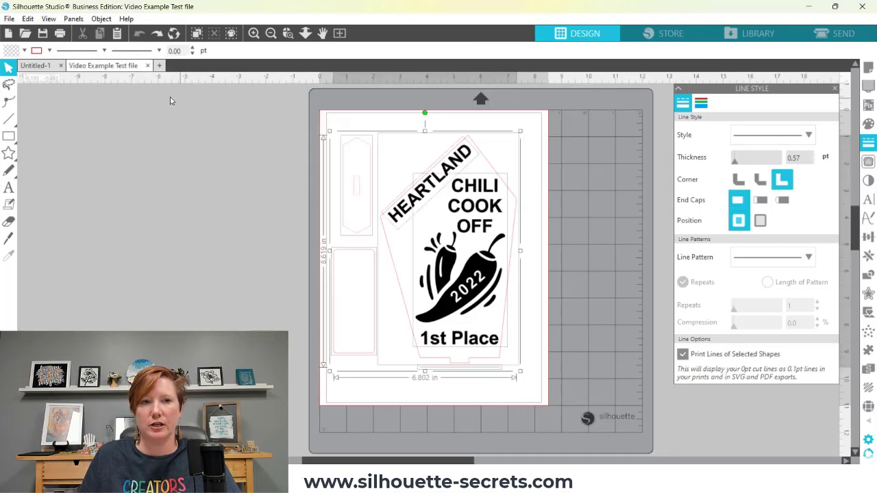
Revert the hexagon to 0.00 pt thickness, turn on Print Lines of Selected Shapes, and select everything
left_click(142, 37)
left_click(141, 37)
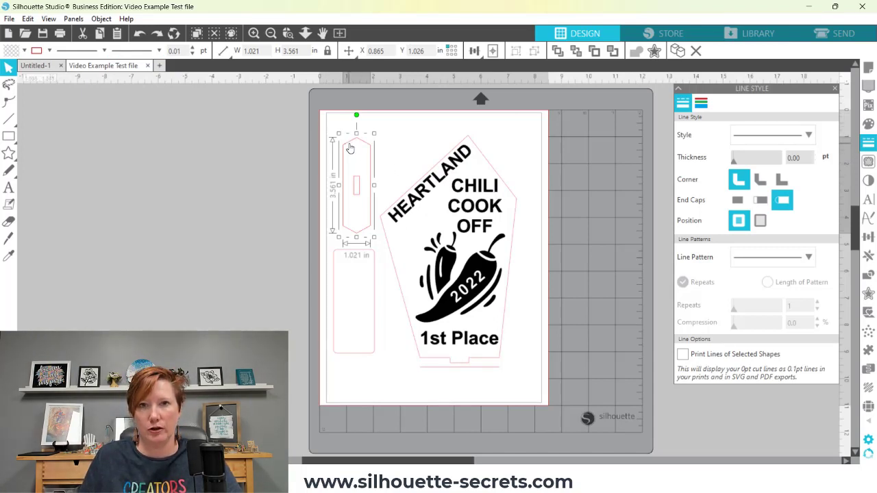
left_click(682, 354)
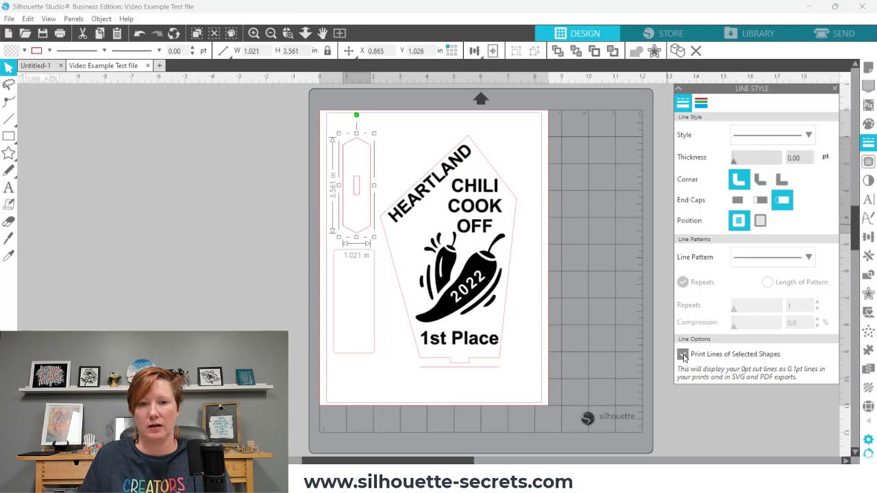
left_click(683, 355)
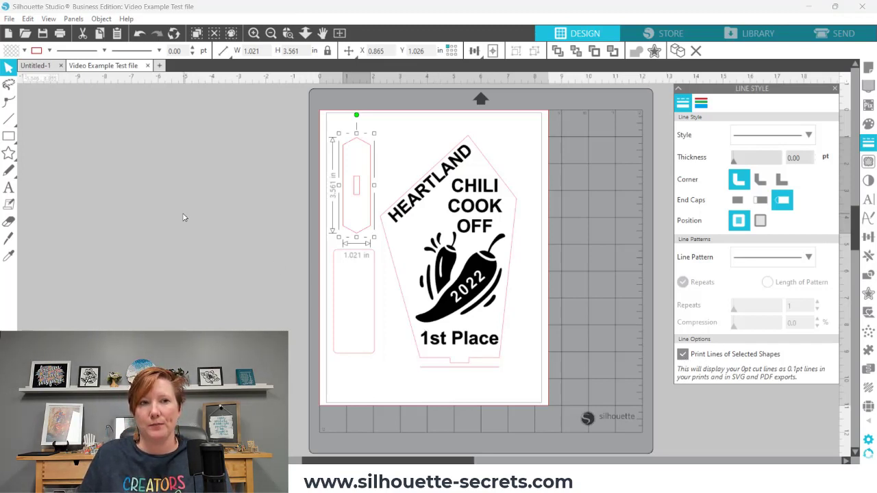
left_click_drag(273, 114, 538, 367)
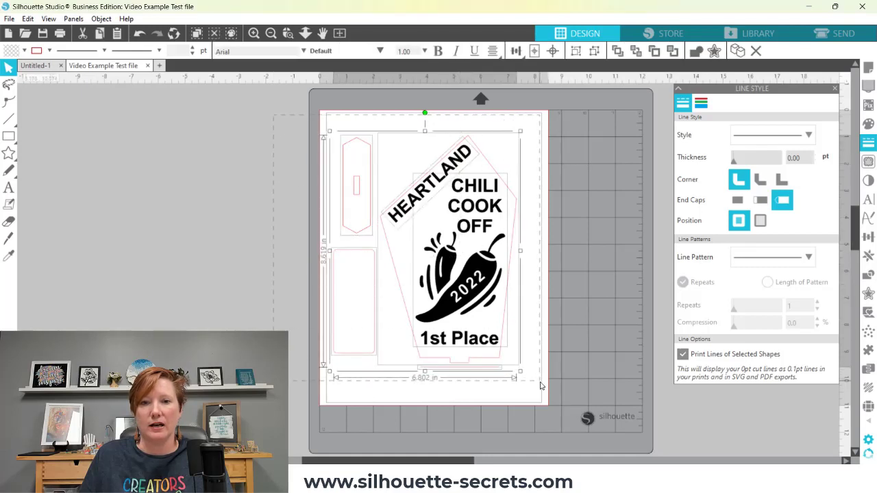
Save the selected pieces as the SVG 'Video 3-1' and bring up the Open dialog listing it
left_click(9, 19)
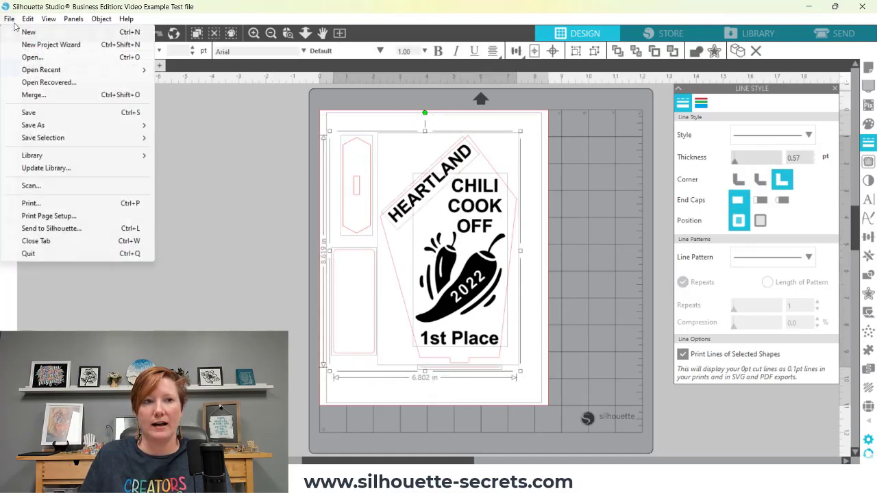
mouse_move(139, 139)
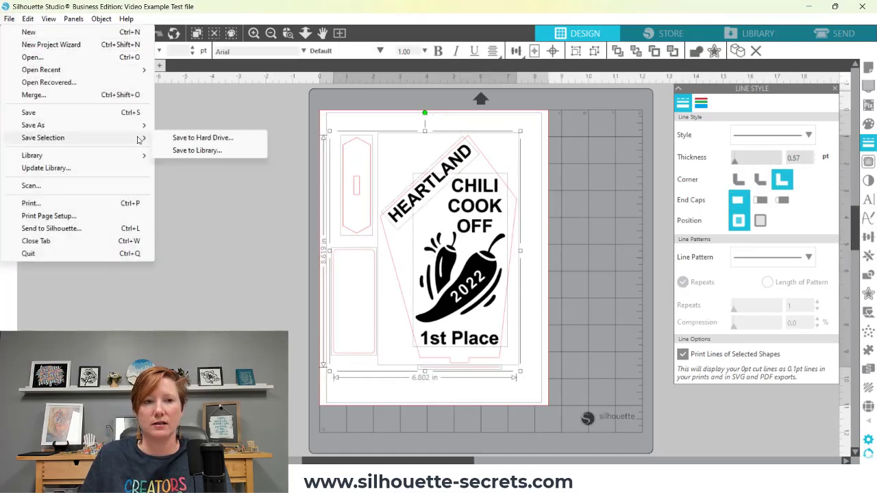
left_click(182, 140)
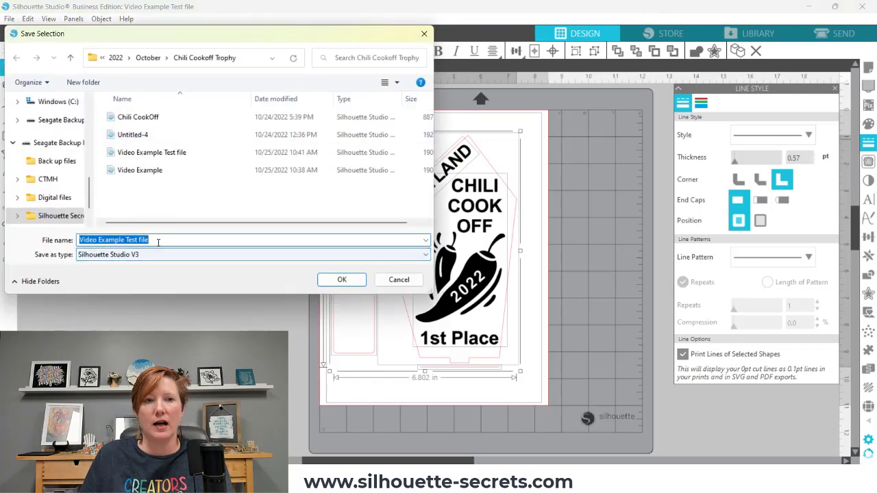
type("Video 3-1")
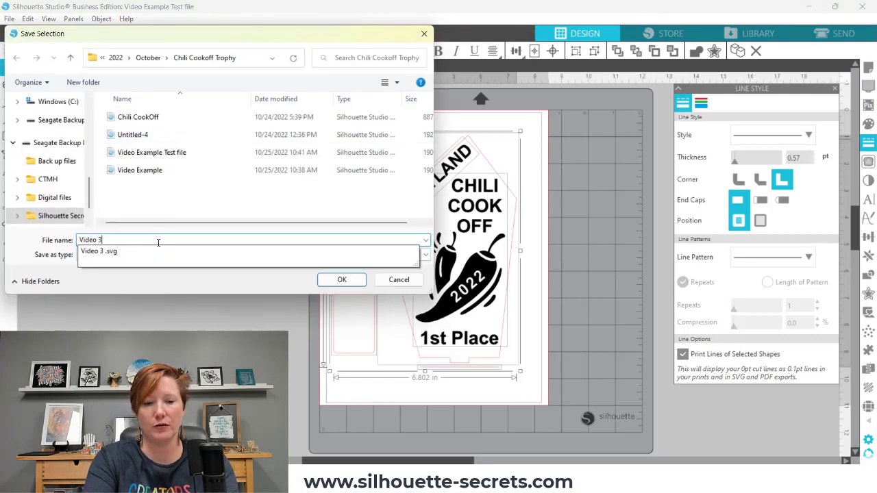
left_click(116, 255)
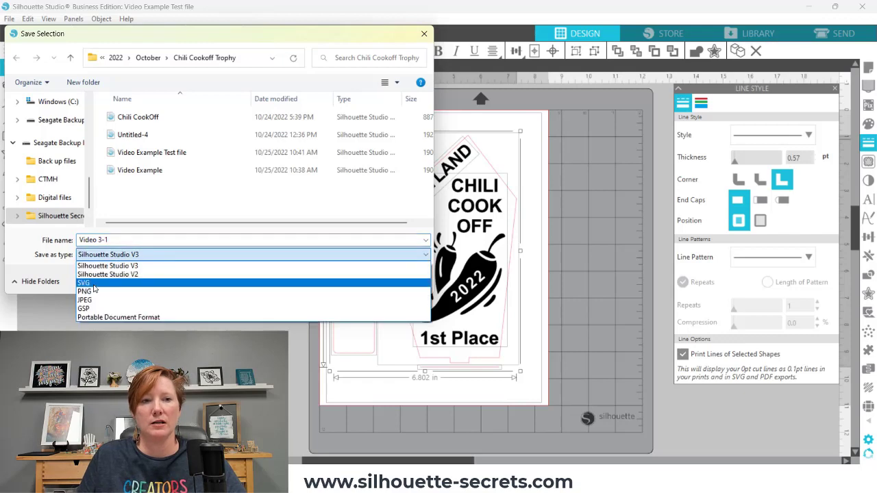
left_click(93, 284)
left_click(334, 284)
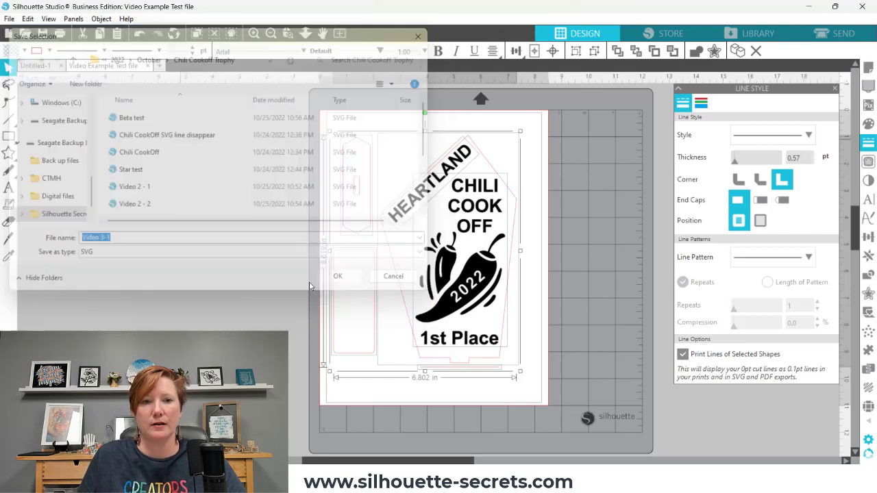
left_click(25, 33)
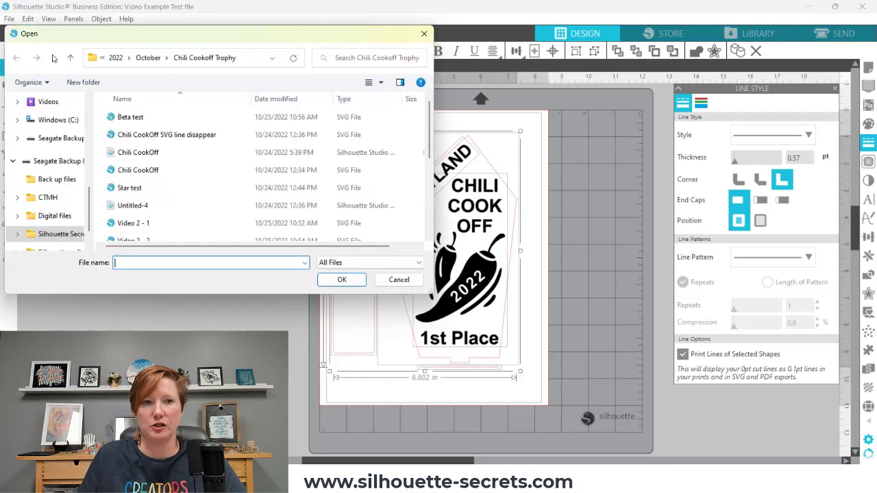
scroll(213, 178, "down", 2)
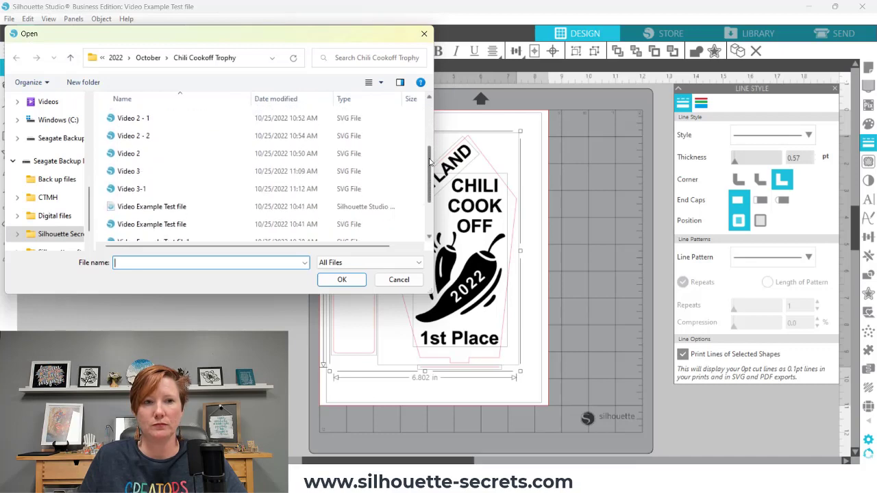
Open Video 3-1.svg, select the hexagon tag, and preview printing before cancelling
double_click(135, 189)
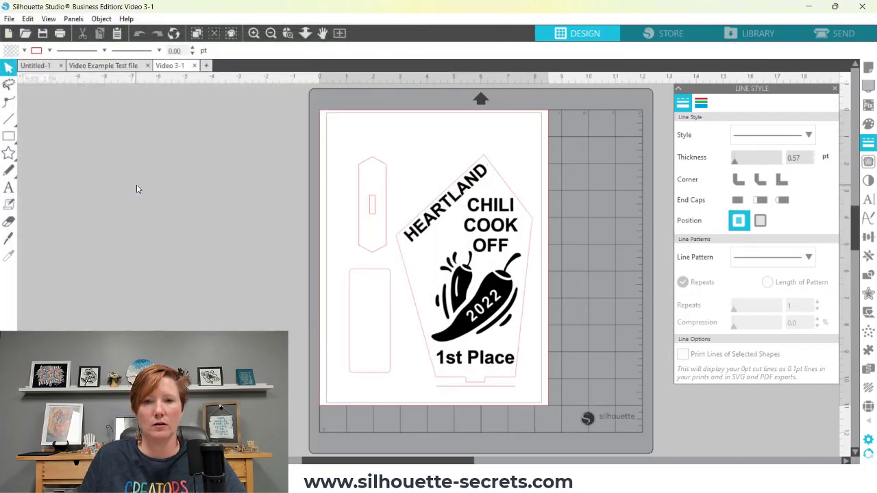
left_click(362, 183)
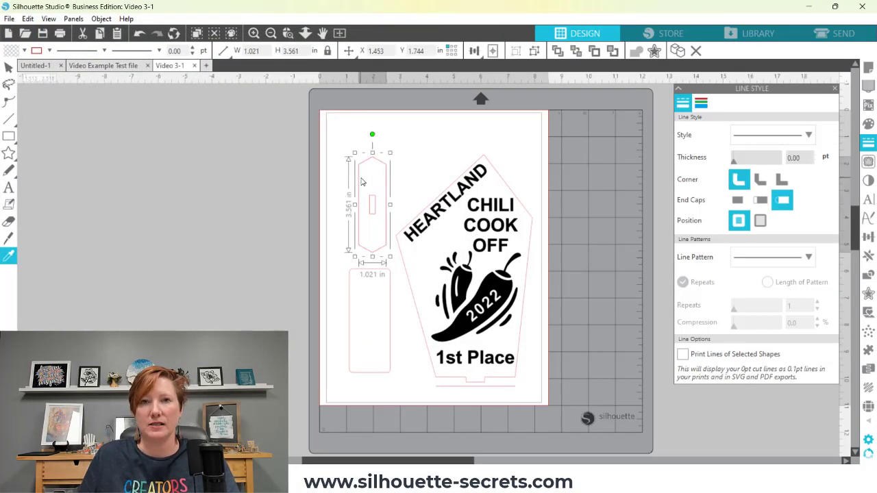
left_click(362, 182)
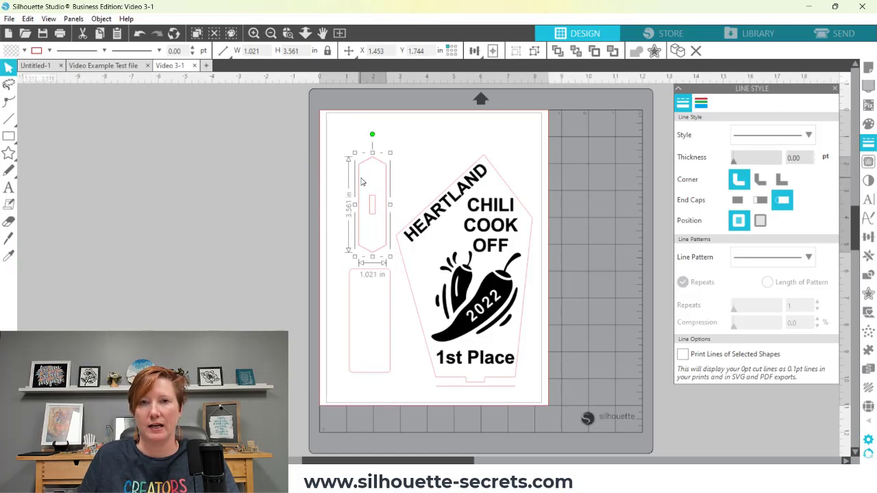
left_click(9, 18)
left_click(30, 203)
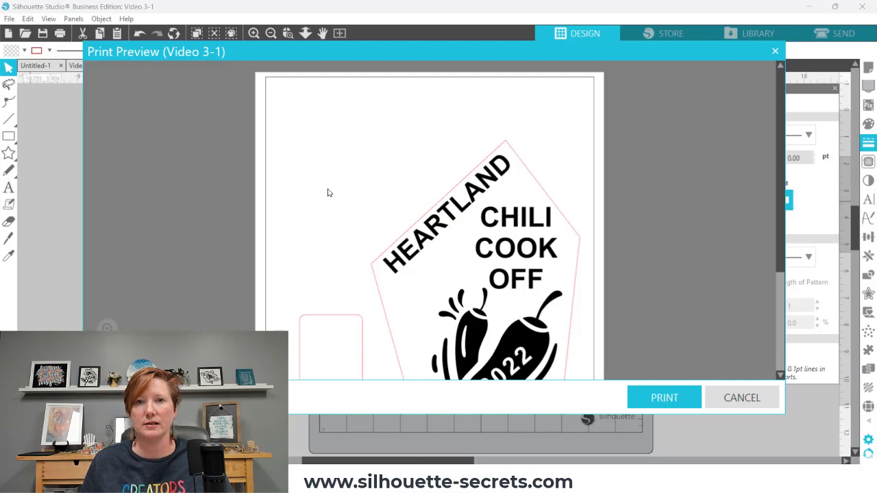
left_click(726, 399)
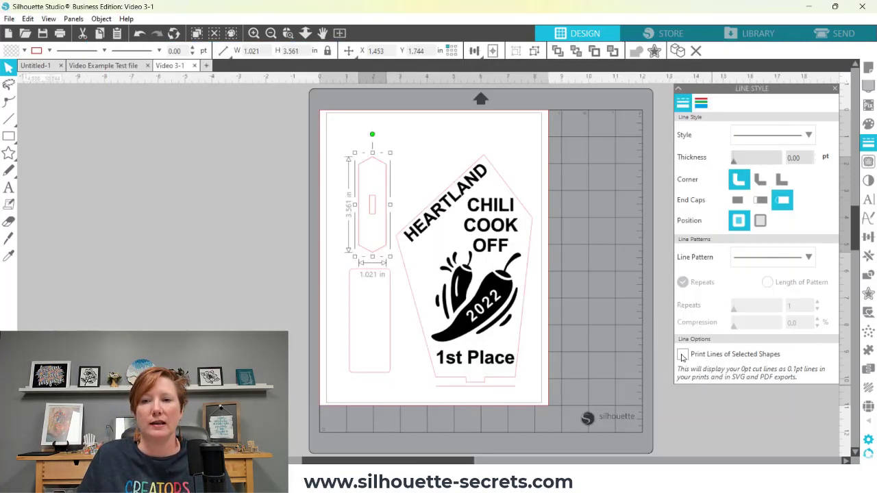
Back in Video Example Test, turn on cut-line printing and select all trophy pieces for saving
left_click(100, 65)
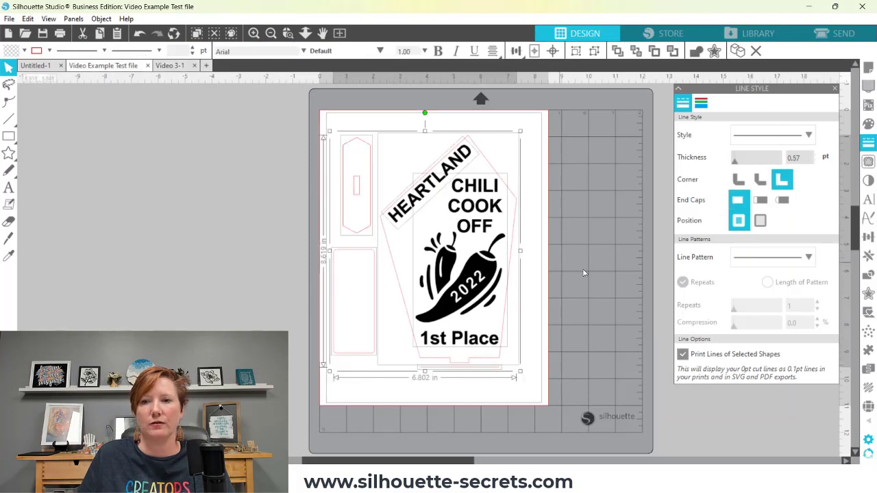
left_click(681, 354)
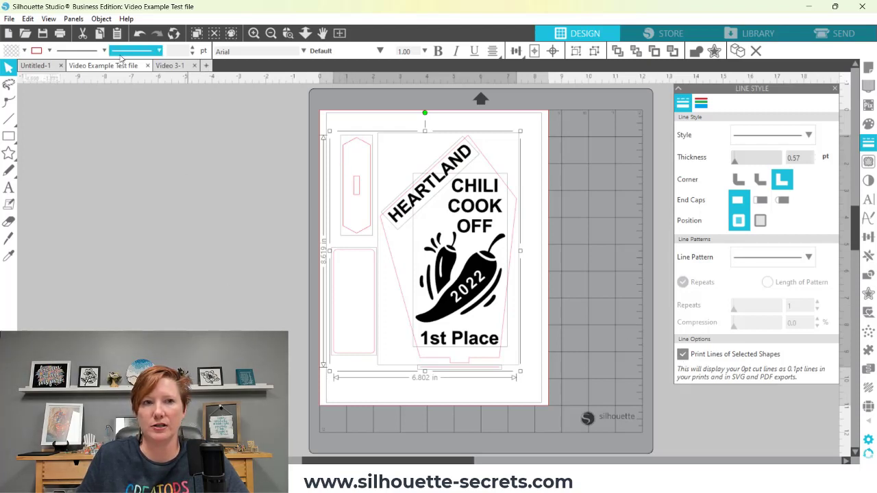
left_click(356, 205)
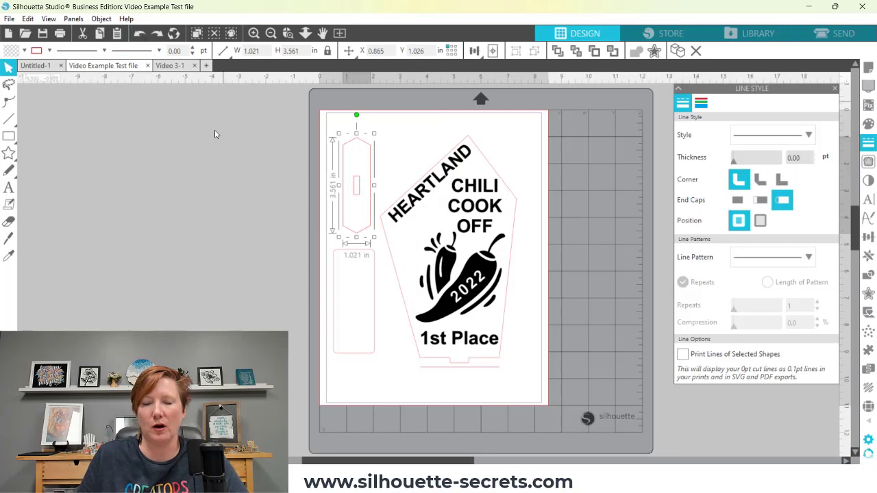
left_click(288, 178)
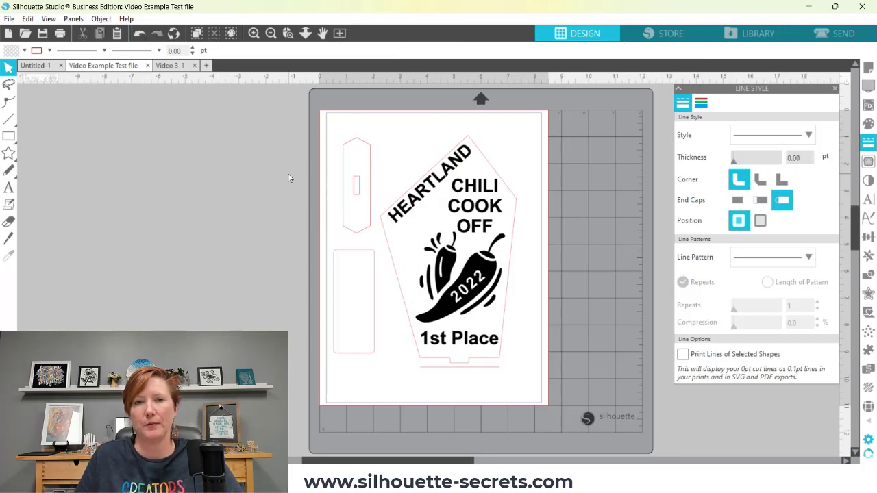
key("ctrl+a")
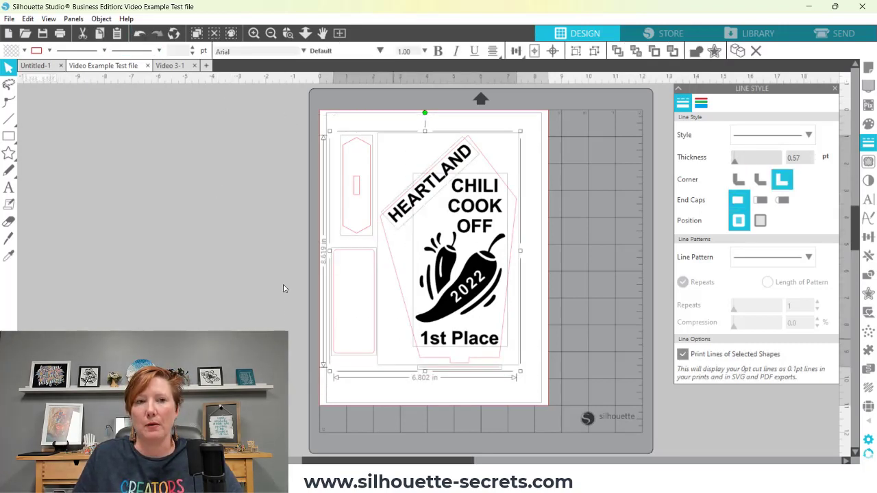
left_click(9, 18)
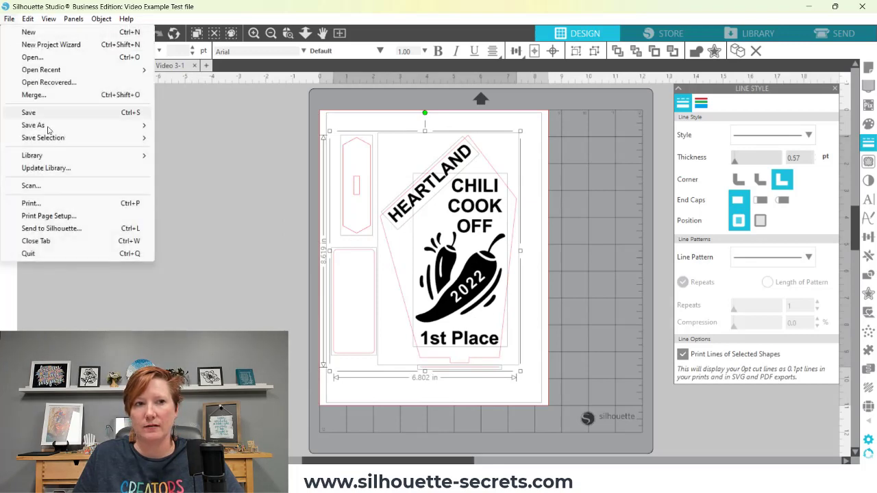
Save only the selected trophy pieces to the hard drive as SVG file 'Video 4'
mouse_move(135, 137)
left_click(171, 139)
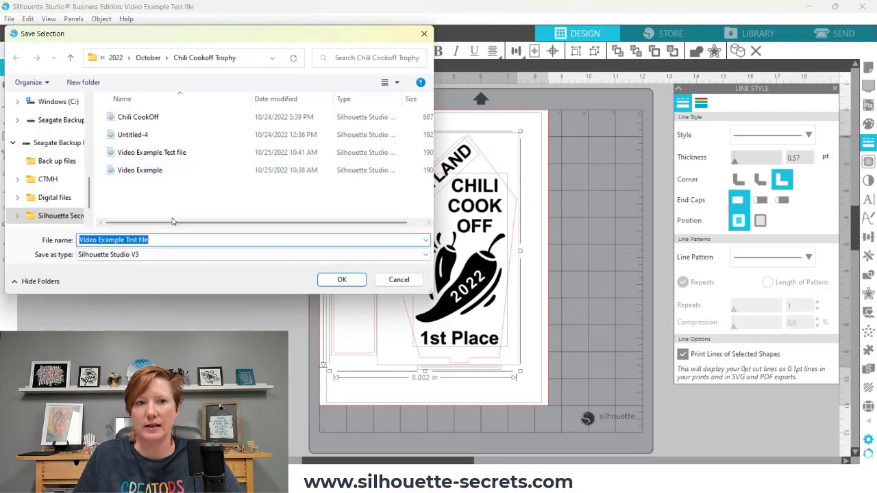
type("V")
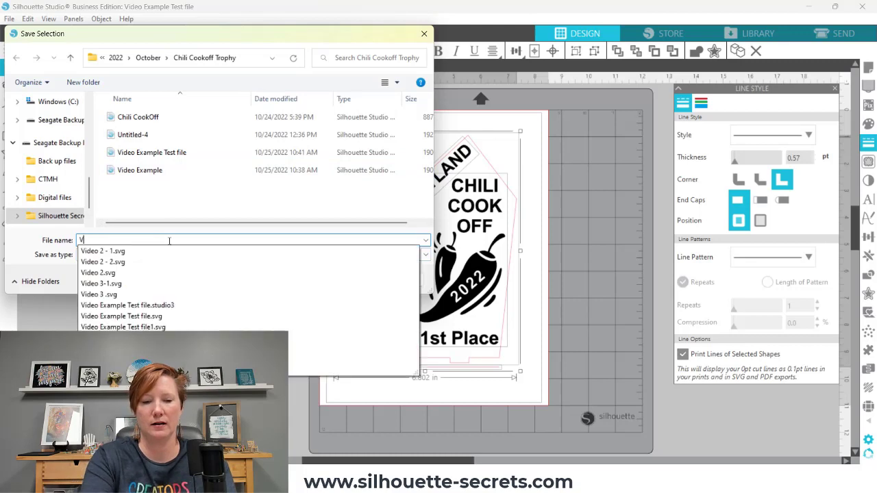
type("ideo 4")
left_click(169, 240)
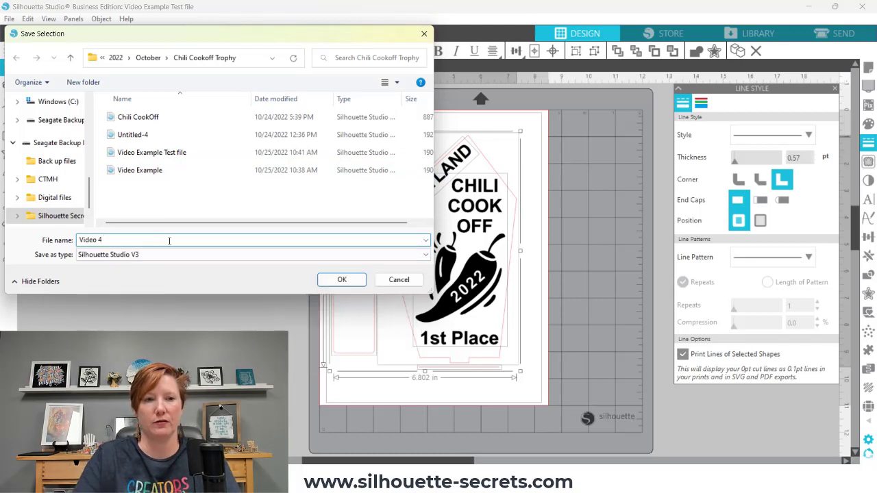
left_click(143, 254)
left_click(271, 295)
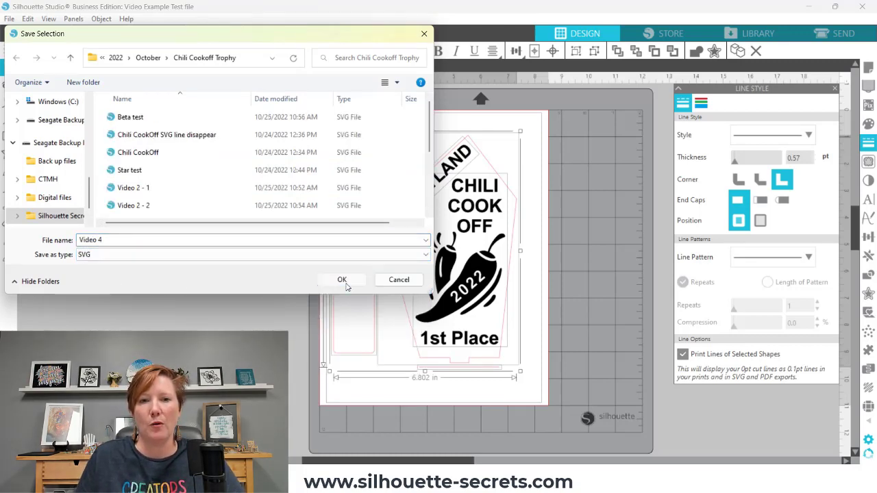
left_click(341, 279)
left_click(9, 19)
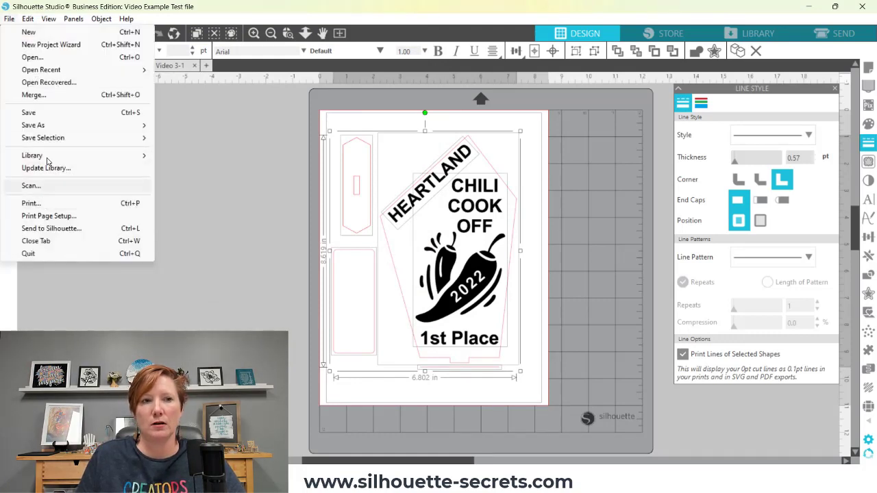
Open the exported Video 4 SVG, note the missing hexagon piece, and return to Video Example Test
left_click(30, 57)
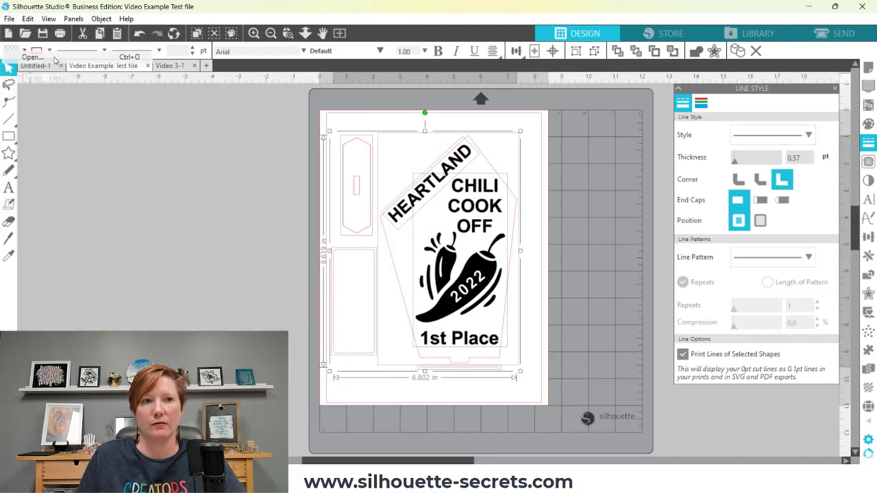
scroll(423, 108, "down", 5)
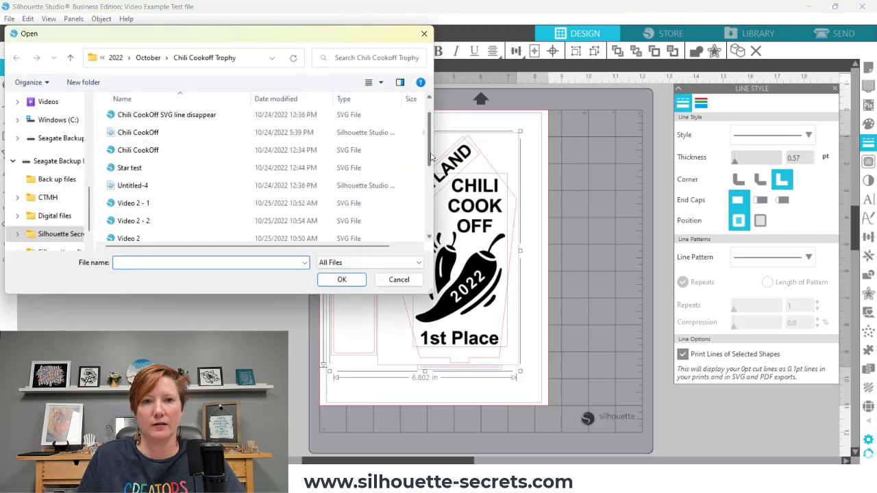
double_click(133, 152)
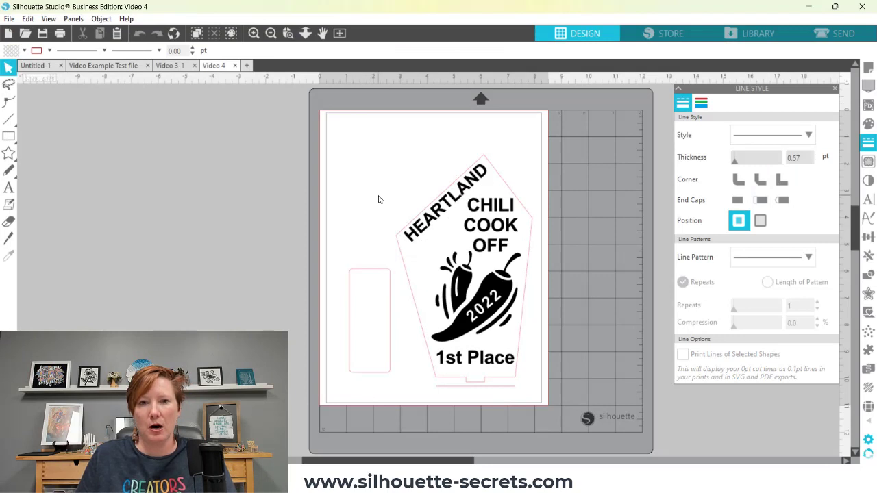
left_click(372, 196)
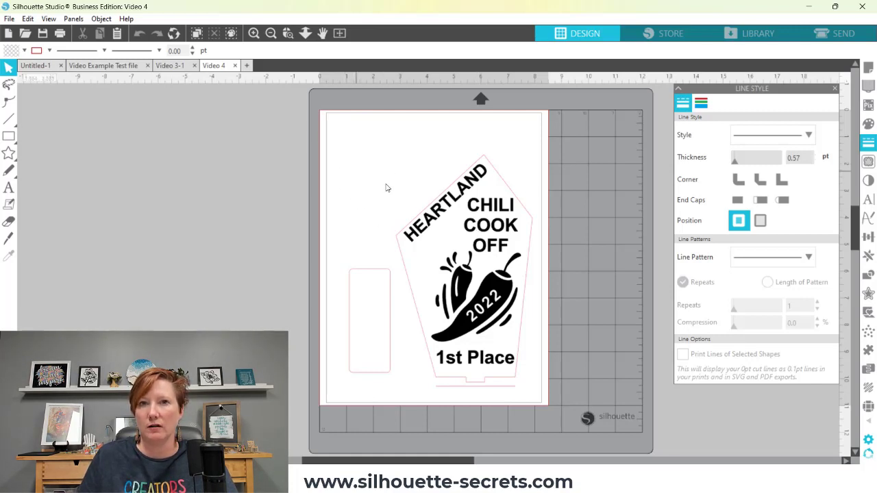
left_click(115, 66)
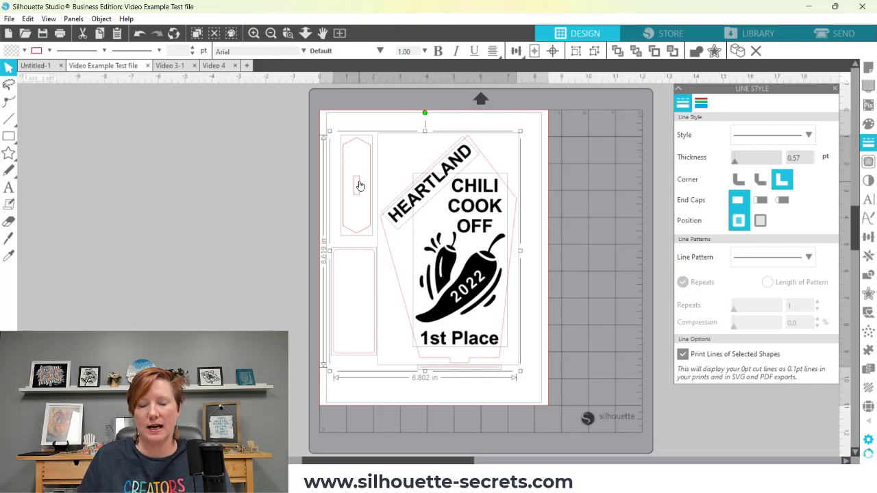
Click the hexagon piece and switch between the eyedropper and select tools
left_click(359, 186)
left_click(360, 185)
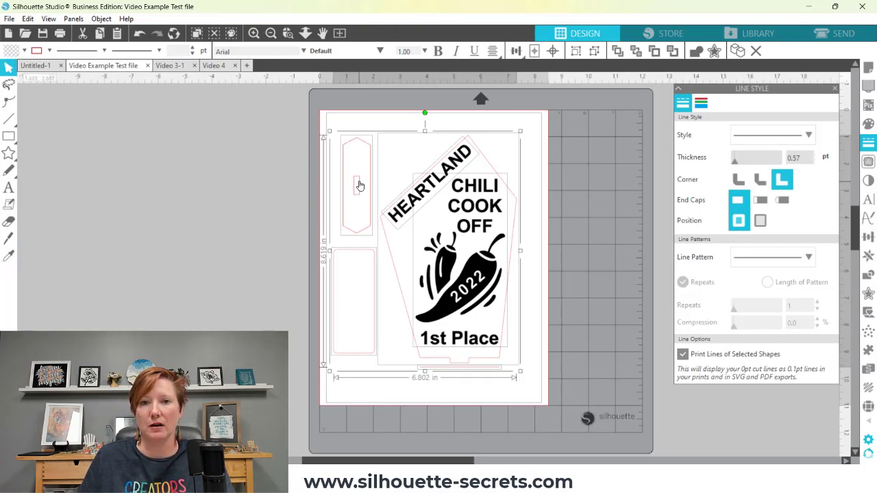
key("i")
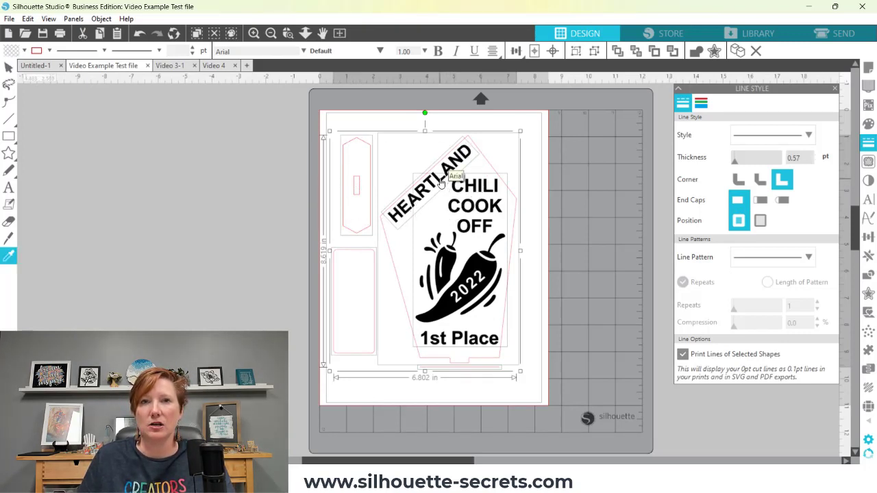
key("v")
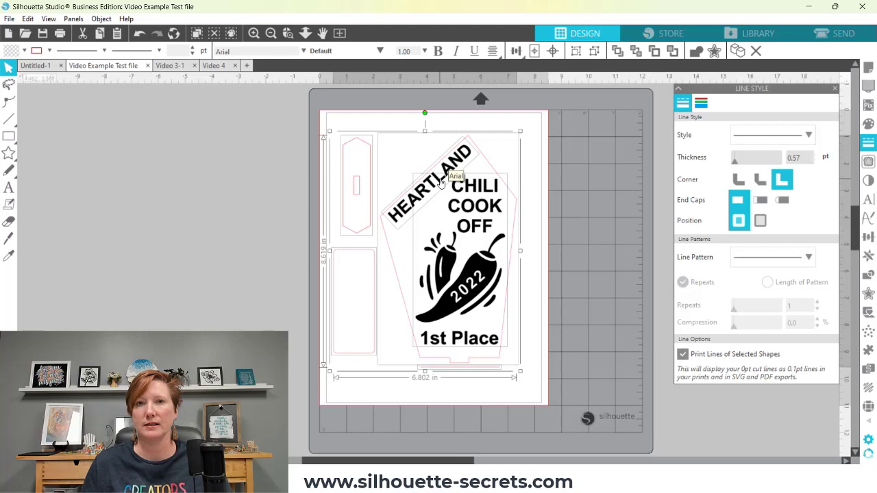
Fill the tall hexagon piece solid black, then marquee-select all the trophy pieces
left_click(342, 160)
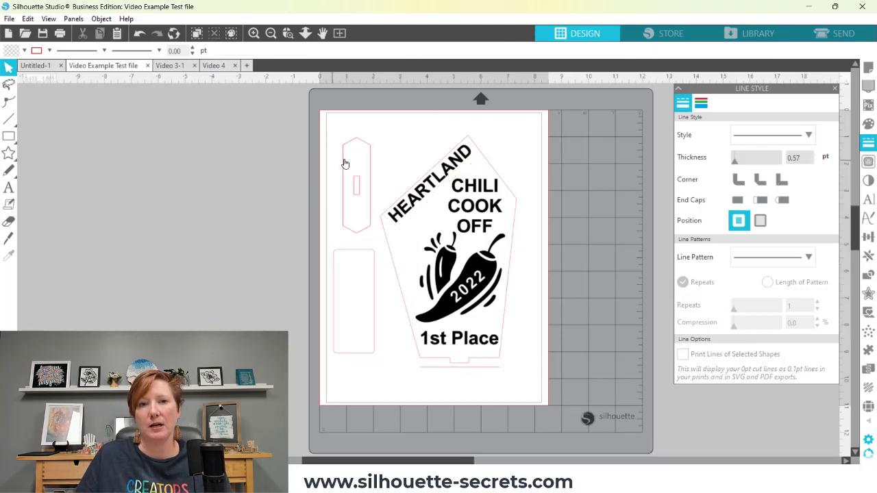
left_click(344, 161)
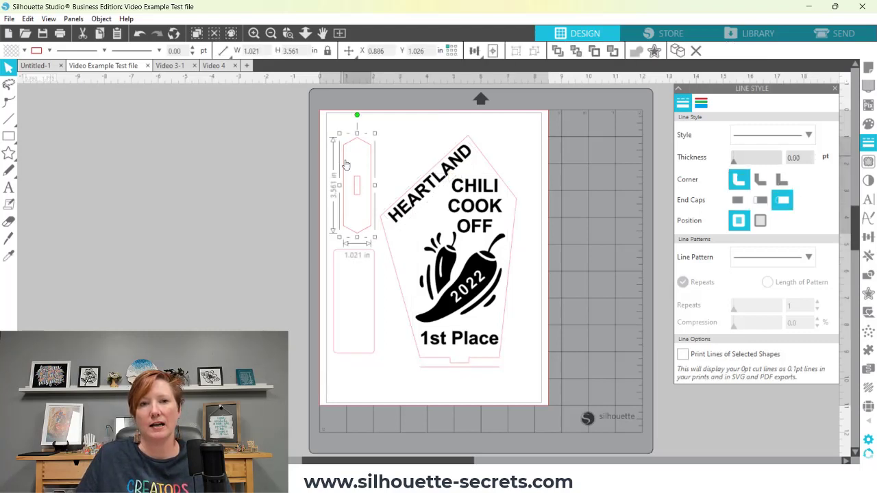
left_click(25, 52)
left_click(22, 68)
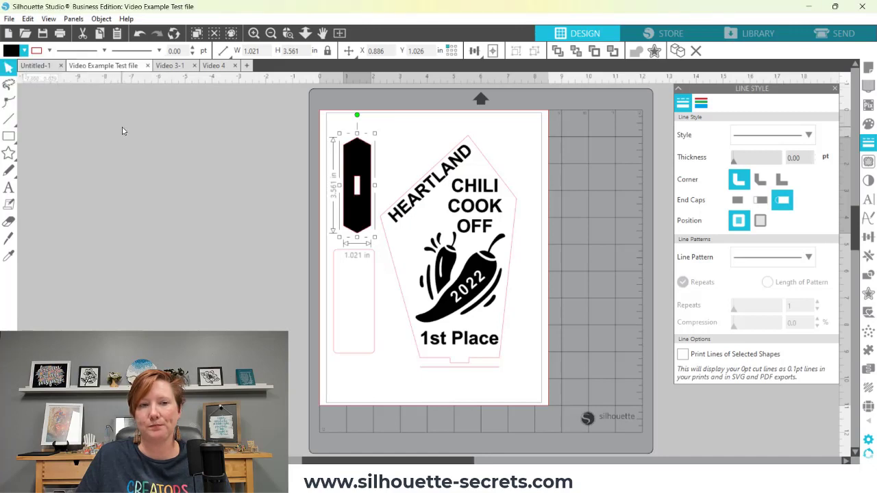
left_click_drag(303, 118, 556, 409)
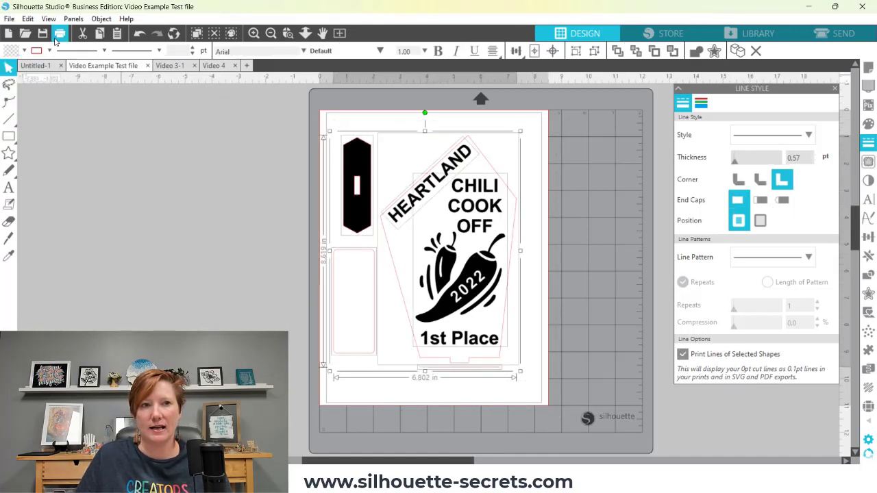
Save the selected pieces, with the black hexagon, to the hard drive as SVG 'Video 4 - 1'
left_click(9, 19)
mouse_move(86, 141)
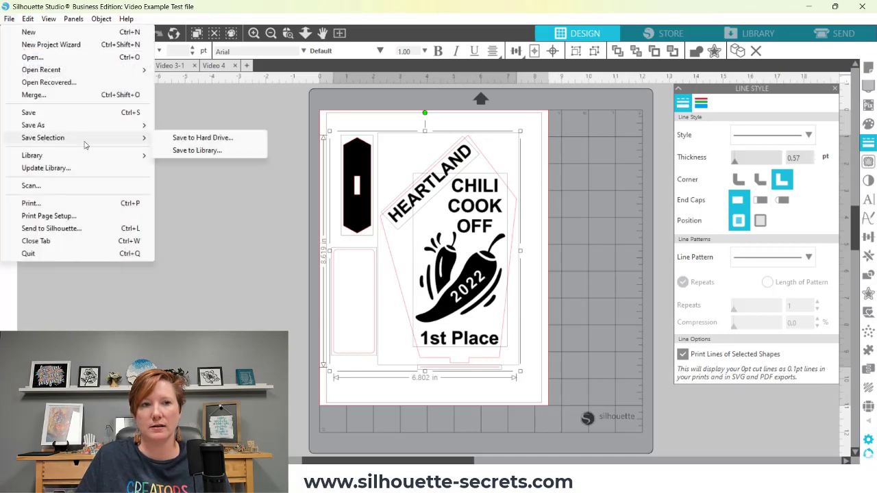
left_click(178, 143)
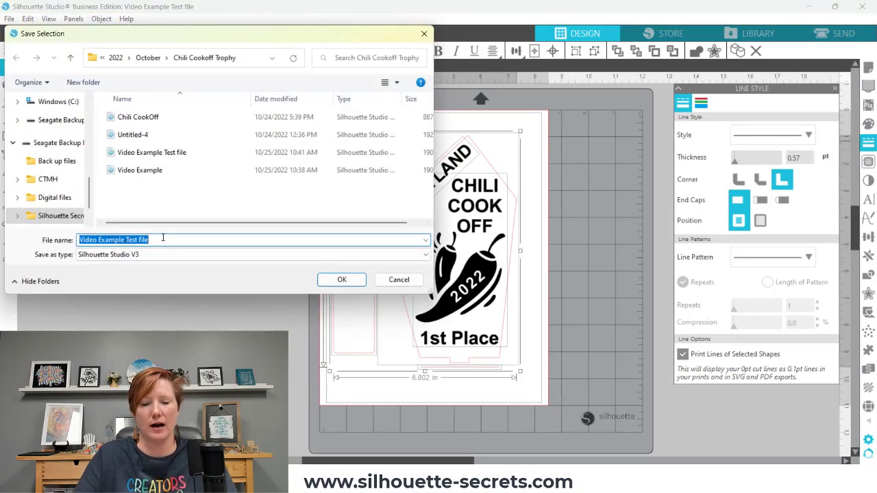
type("Video 4 - 1")
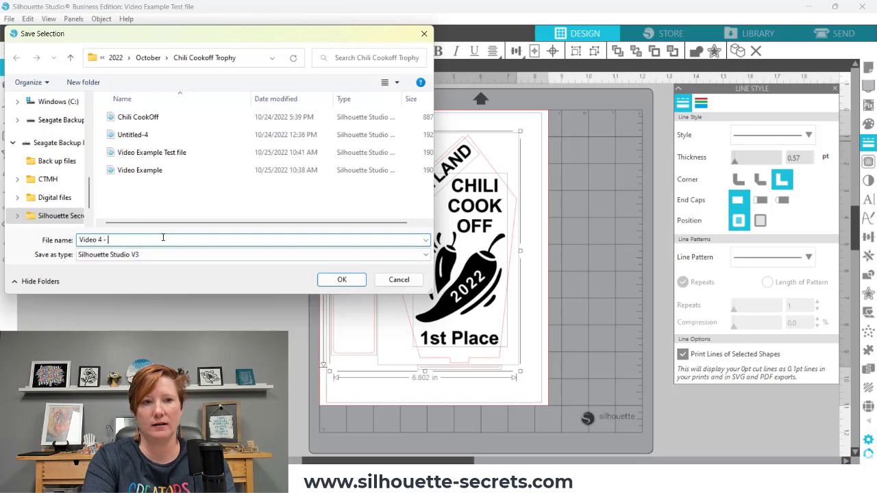
left_click(103, 254)
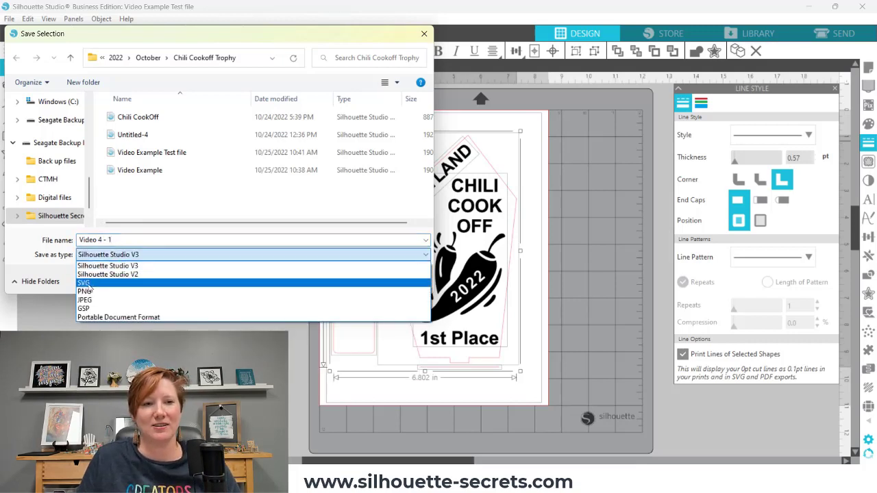
left_click(88, 284)
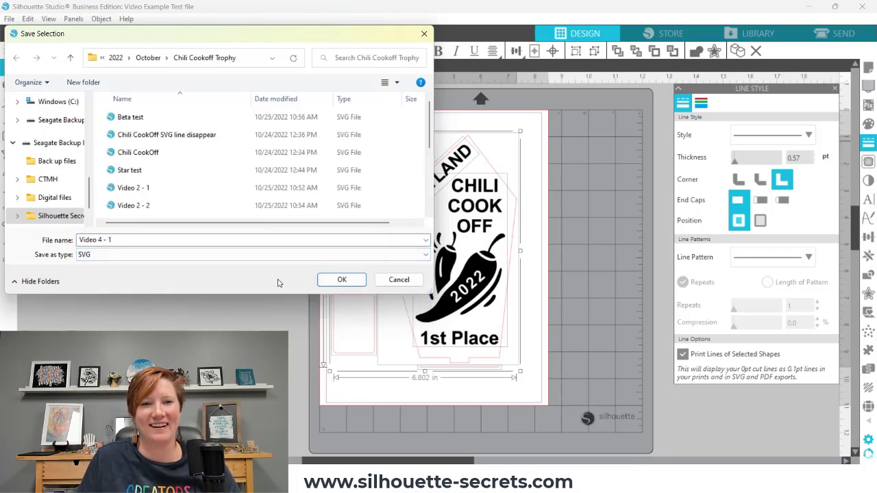
left_click(342, 281)
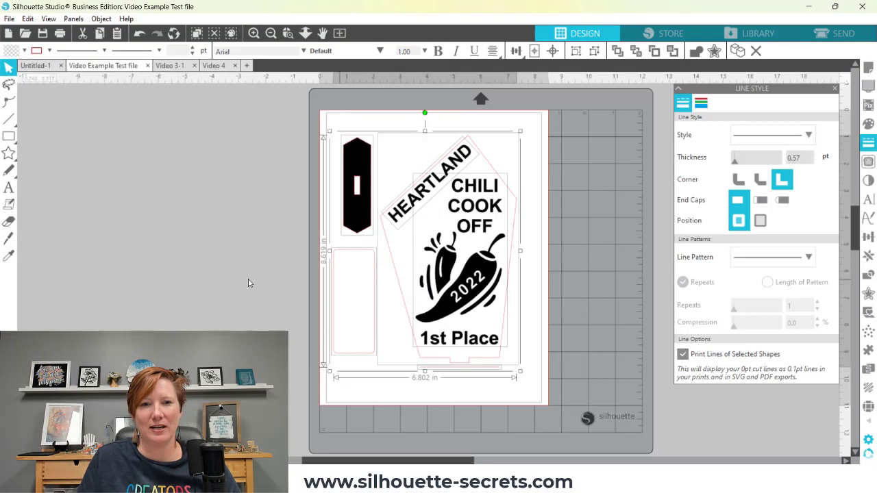
Open the Video 4 - 1 SVG from the Chili Cookoff Trophy folder
left_click(28, 35)
left_click_drag(430, 131, 434, 176)
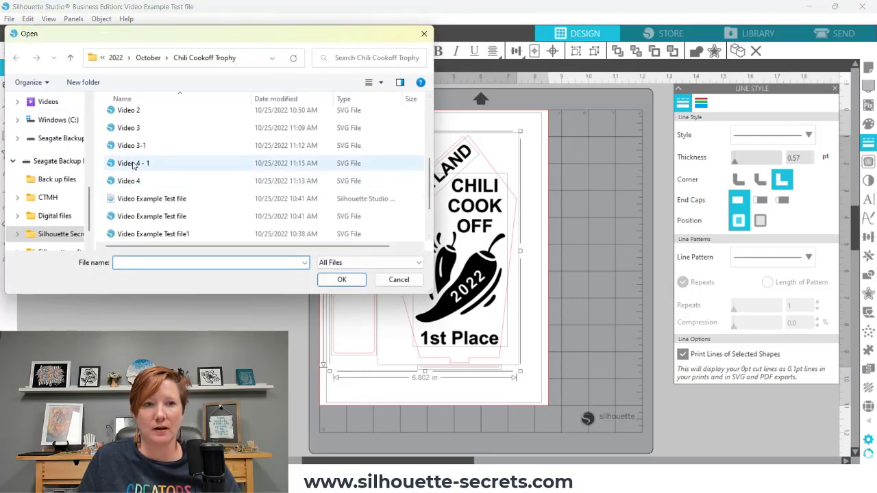
double_click(159, 164)
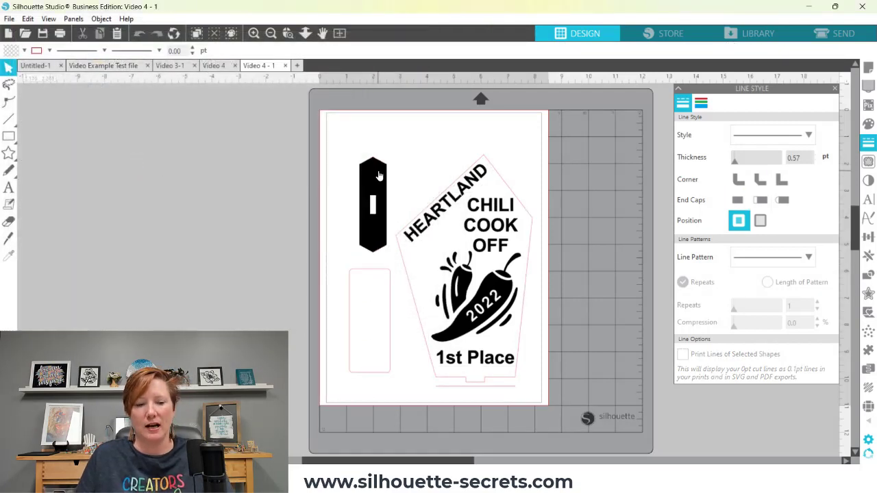